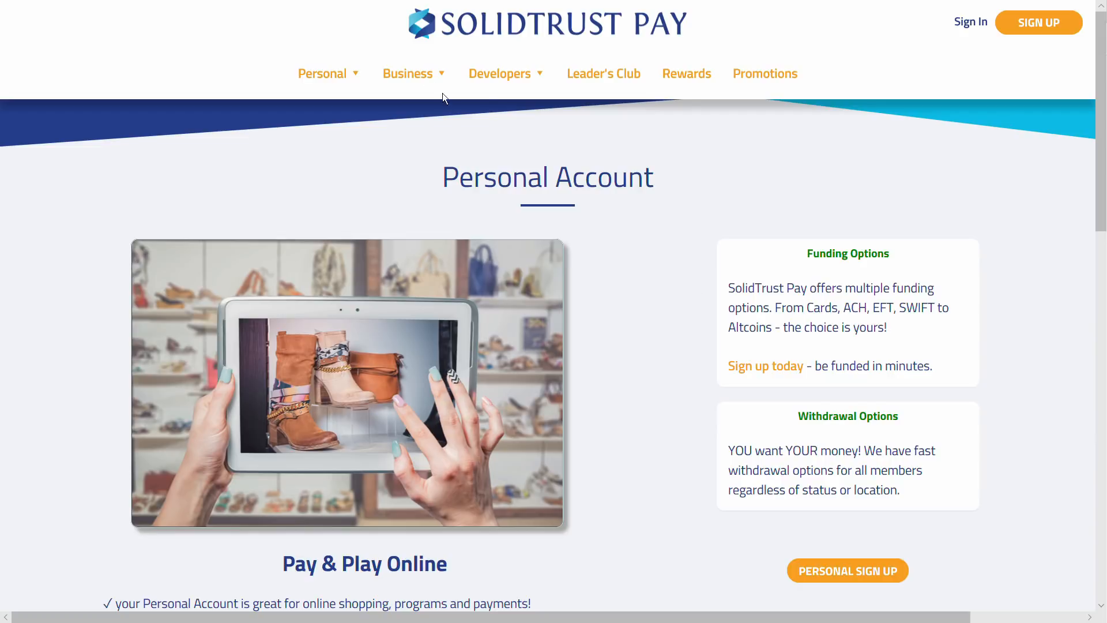
Go to the Business Accounts page from the Business menu
{"action": "left_click", "coordinate": [420, 116]}
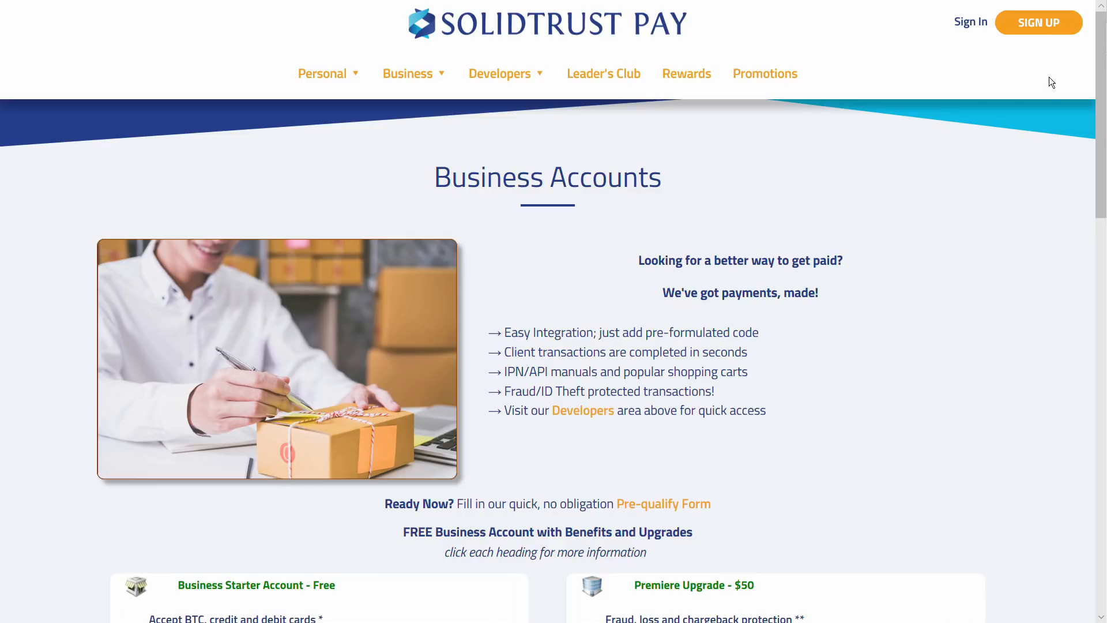
Start signing up and choose the PERSONAL account type
{"action": "left_click", "coordinate": [1060, 40]}
{"action": "left_click", "coordinate": [727, 330]}
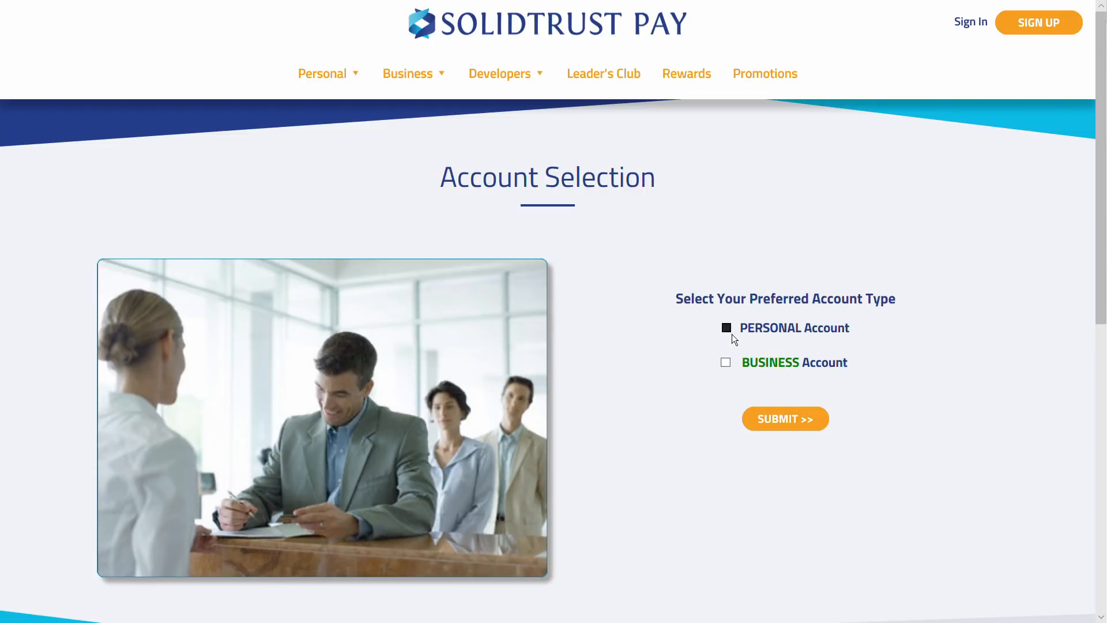
{"action": "left_click", "coordinate": [784, 424]}
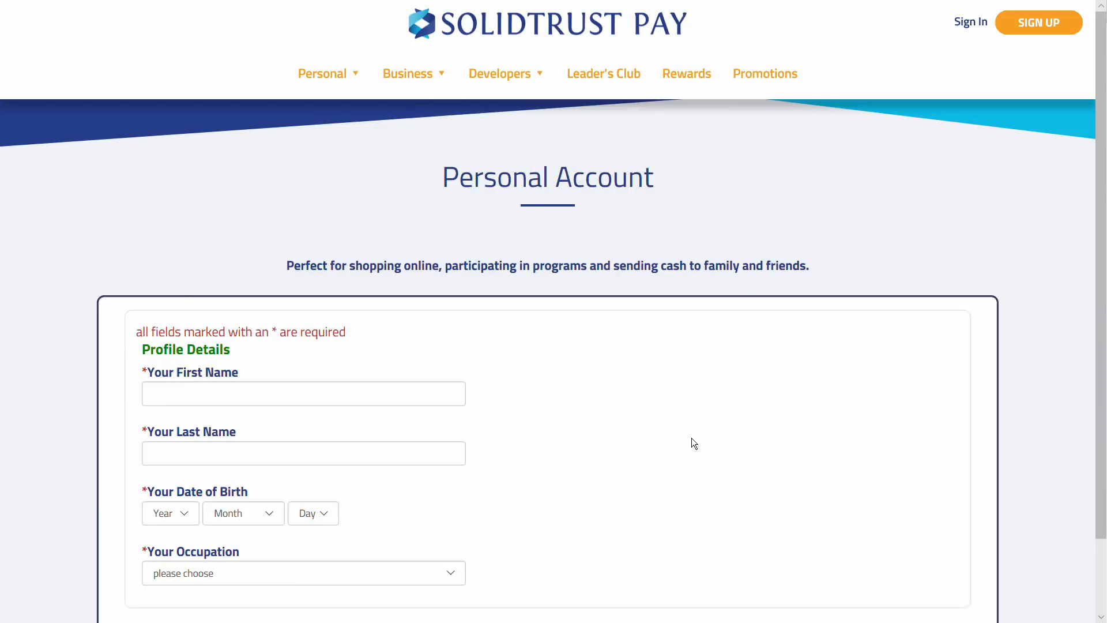
{"action": "scroll", "coordinate": [449, 257], "scroll_direction": "down", "scroll_amount": 3}
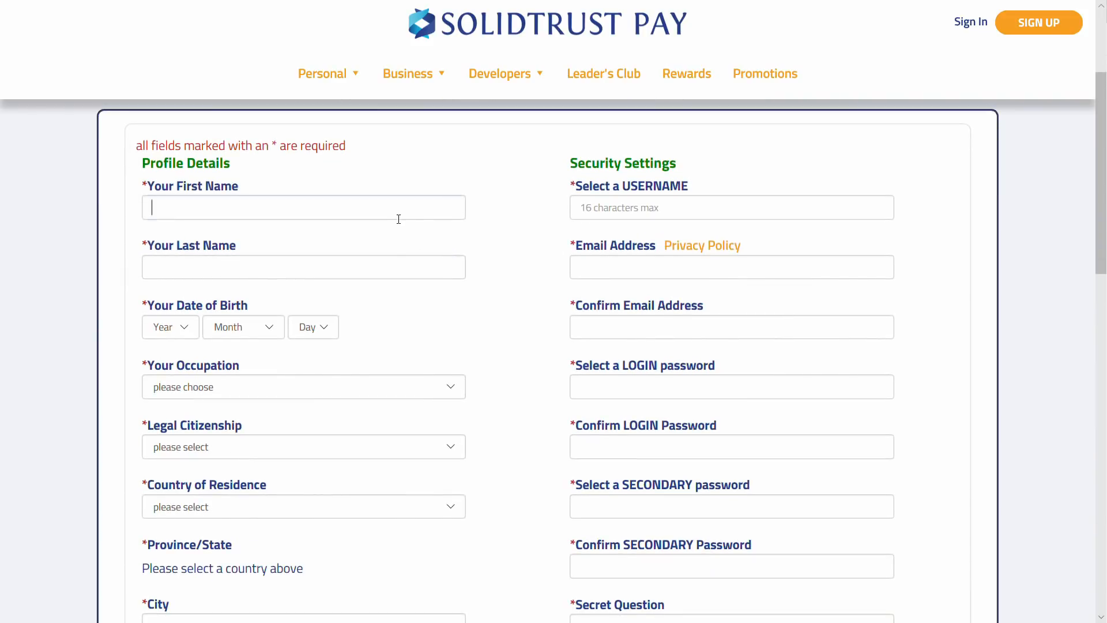
Enter the applicant's first and last name
{"action": "type", "text": "Jon"}
{"action": "key", "text": "Tab"}
{"action": "type", "text": "Smith"}
{"action": "key", "text": "Tab"}
Set the birth date to 10 December 1982 and step through occupations toward Farm Manager
{"action": "type", "text": "20061984"}
{"action": "key", "text": "Tab"}
{"action": "type", "text": "dec"}
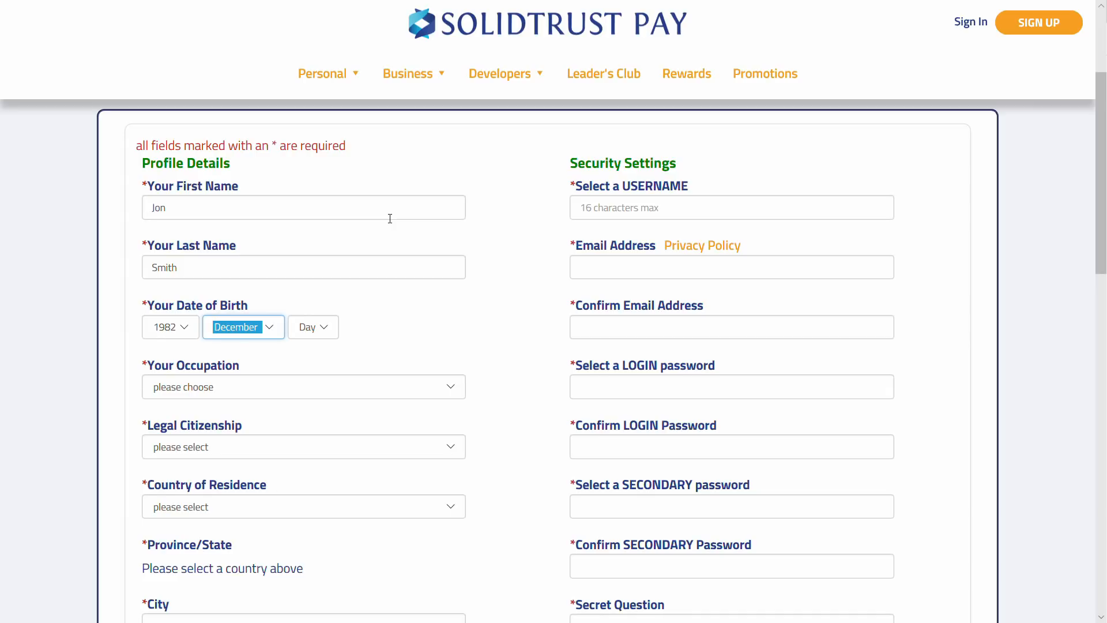
{"action": "key", "text": "Tab"}
{"action": "type", "text": "2"}
{"action": "type", "text": "10"}
{"action": "key", "text": "Tab"}
{"action": "type", "text": "a"}
{"action": "key", "text": "Up"}
{"action": "key", "text": "Up"}
{"action": "key", "text": "Up"}
{"action": "key", "text": "Up"}
{"action": "key", "text": "Up"}
{"action": "key", "text": "Up"}
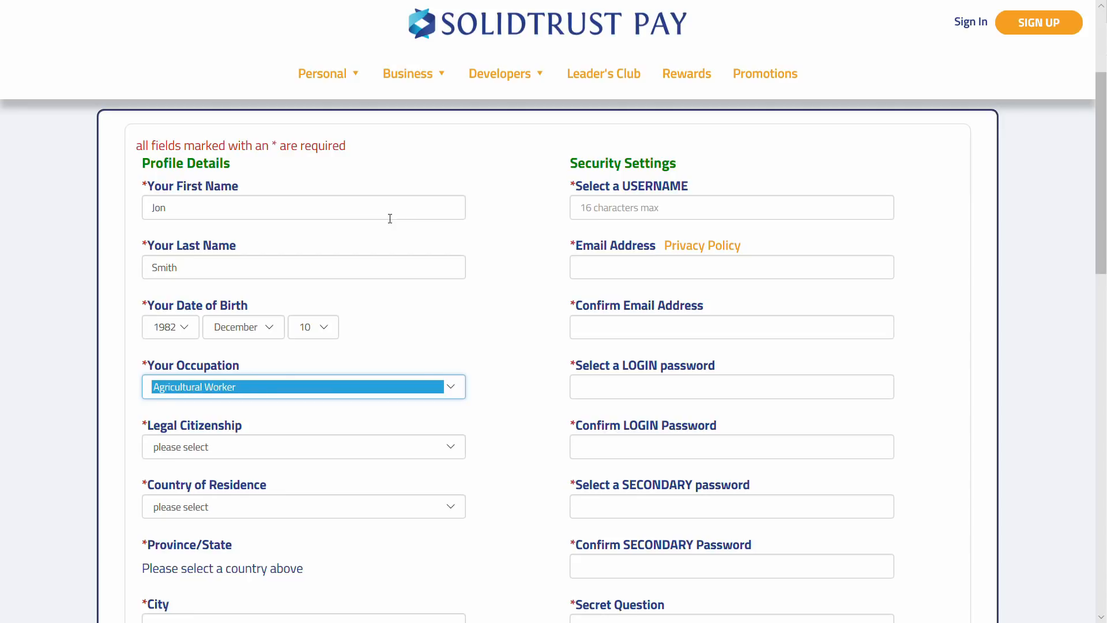
{"action": "key", "text": "Down"}
{"action": "key", "text": "Down"}
{"action": "key", "text": "Down"}
{"action": "key", "text": "Down"}
{"action": "key", "text": "Down"}
{"action": "key", "text": "Down"}
{"action": "key", "text": "Down"}
Set the occupation to Animal Care or Service Worker
{"action": "left_click", "coordinate": [444, 387]}
{"action": "scroll", "coordinate": [354, 334], "scroll_direction": "down", "scroll_amount": 15}
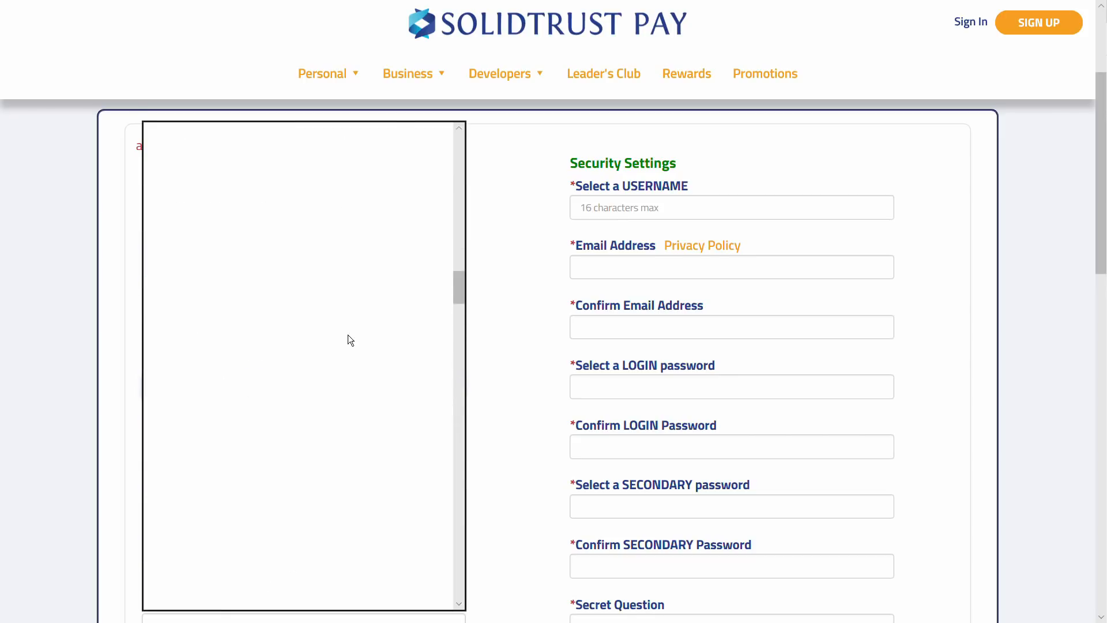
{"action": "scroll", "coordinate": [354, 336], "scroll_direction": "down", "scroll_amount": 5}
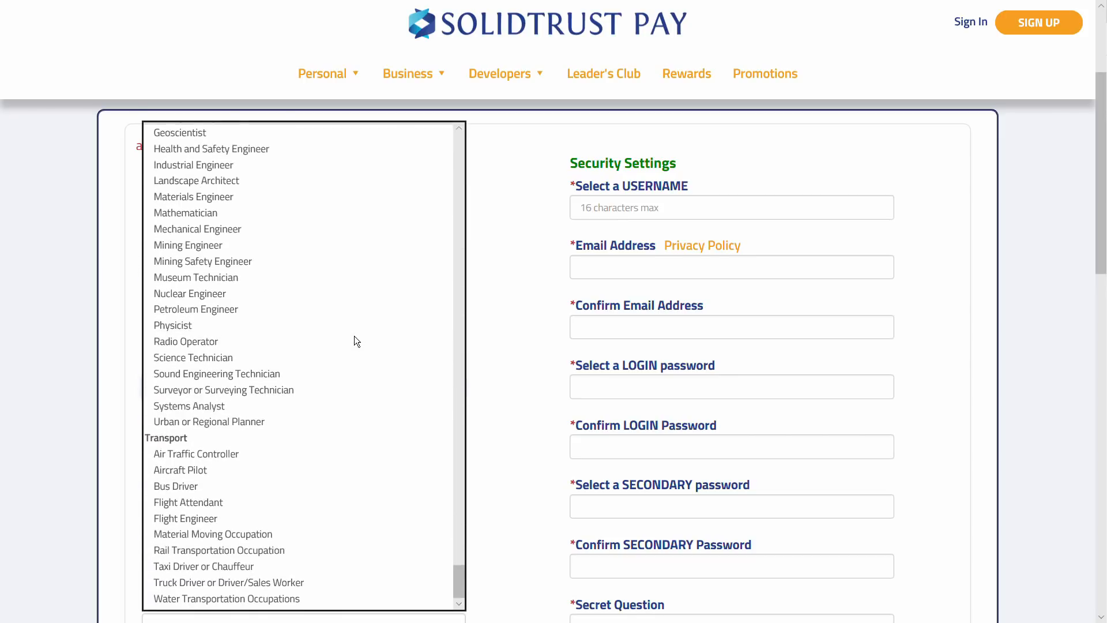
{"action": "scroll", "coordinate": [355, 336], "scroll_direction": "up", "scroll_amount": 8}
{"action": "scroll", "coordinate": [354, 336], "scroll_direction": "up", "scroll_amount": 10}
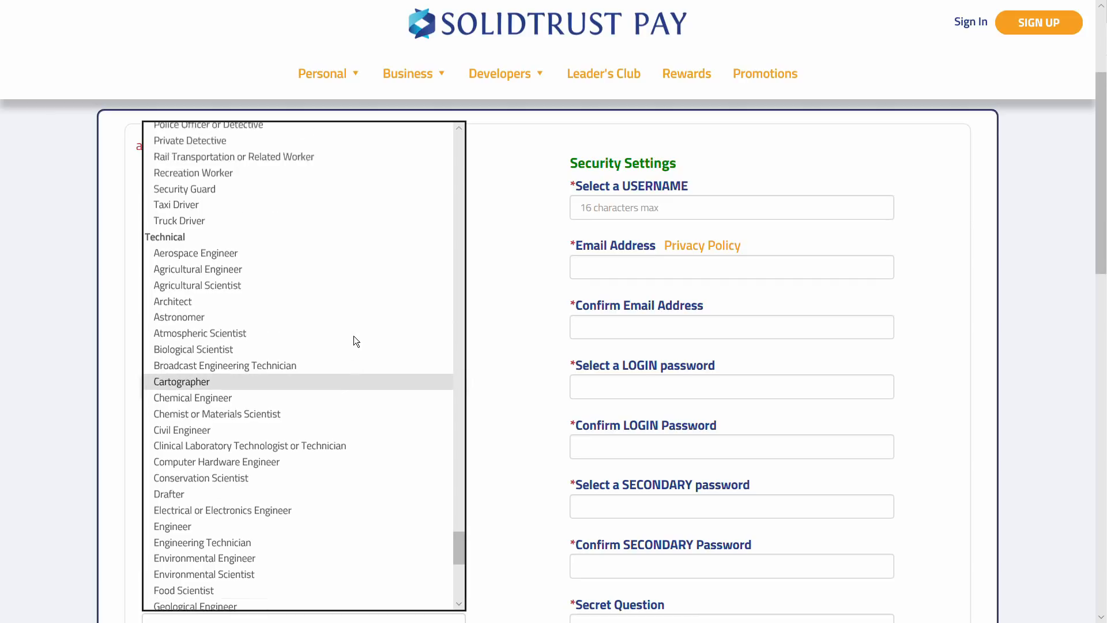
{"action": "left_click", "coordinate": [276, 293]}
Pick a citizenship country and set the country of residence to Australia
{"action": "left_click", "coordinate": [323, 447]}
{"action": "scroll", "coordinate": [324, 448], "scroll_direction": "down", "scroll_amount": 5}
{"action": "key", "text": "Return"}
{"action": "key", "text": "Tab"}
{"action": "key", "text": "Down"}
{"action": "key", "text": "Down"}
{"action": "key", "text": "Down"}
{"action": "key", "text": "Down"}
{"action": "key", "text": "Down"}
{"action": "key", "text": "Down"}
{"action": "key", "text": "Down"}
{"action": "key", "text": "Down"}
{"action": "key", "text": "Down"}
{"action": "key", "text": "Down"}
{"action": "key", "text": "Down"}
{"action": "key", "text": "Down"}
{"action": "key", "text": "Down"}
{"action": "key", "text": "Down"}
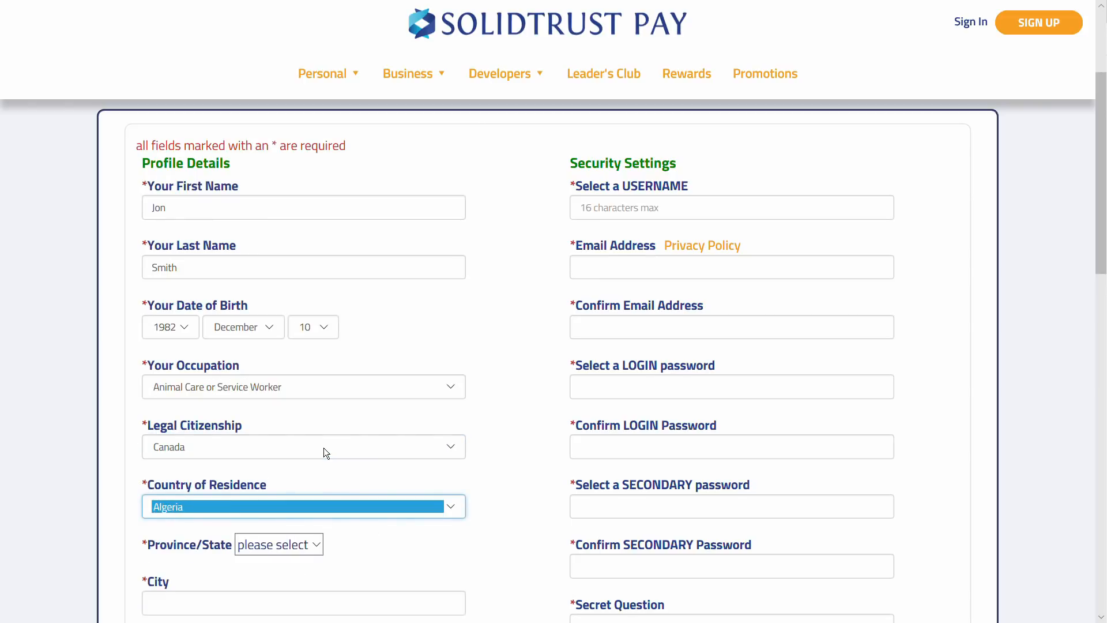
{"action": "type", "text": "uni"}
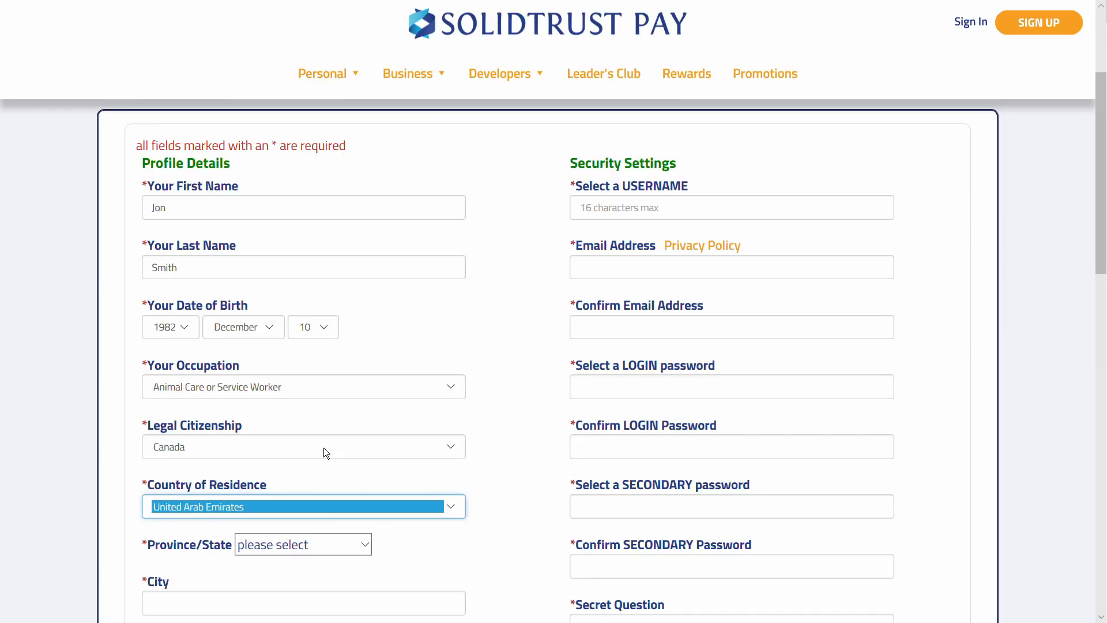
{"action": "scroll", "coordinate": [323, 448], "scroll_direction": "down", "scroll_amount": 8}
{"action": "key", "text": "Down"}
{"action": "key", "text": "Down"}
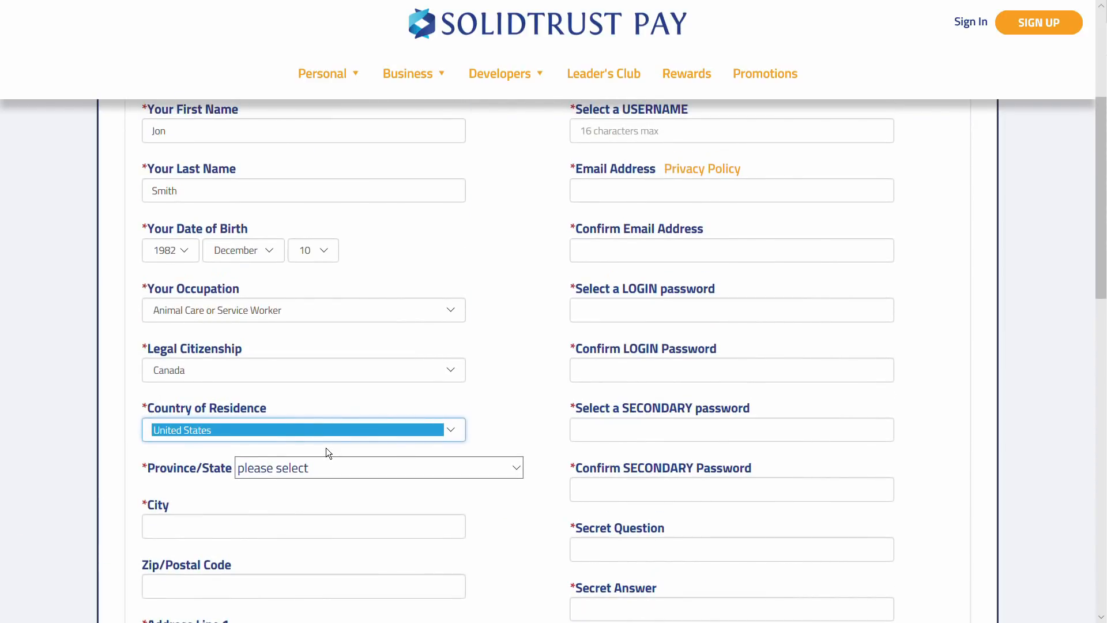
{"action": "left_click", "coordinate": [304, 438]}
{"action": "key", "text": "Return"}
{"action": "type", "text": "au"}
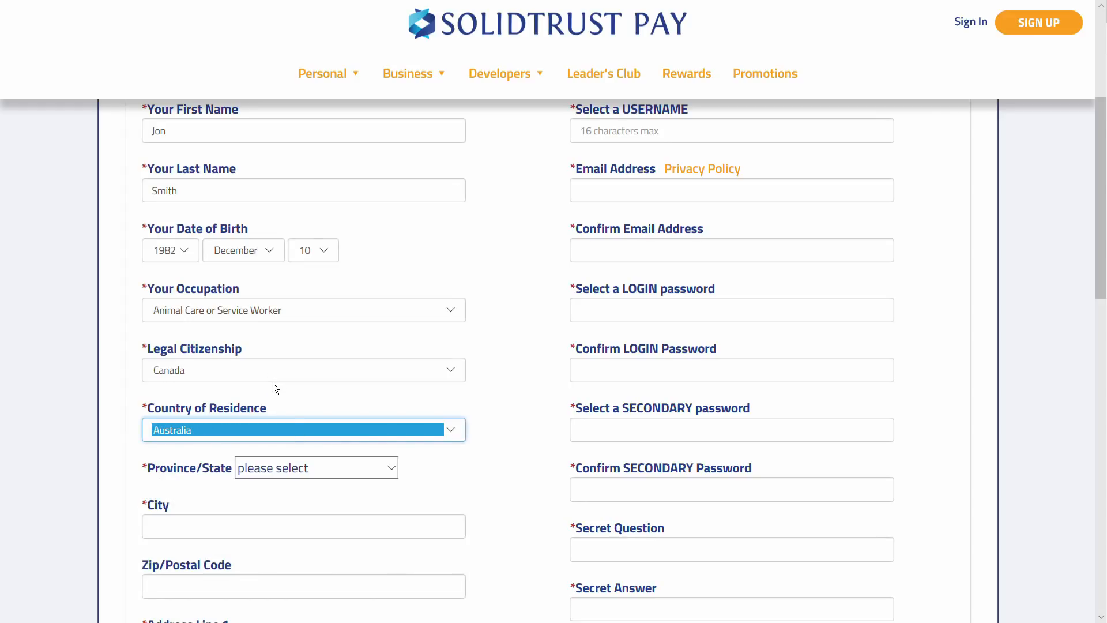
{"action": "scroll", "coordinate": [332, 387], "scroll_direction": "down", "scroll_amount": 2}
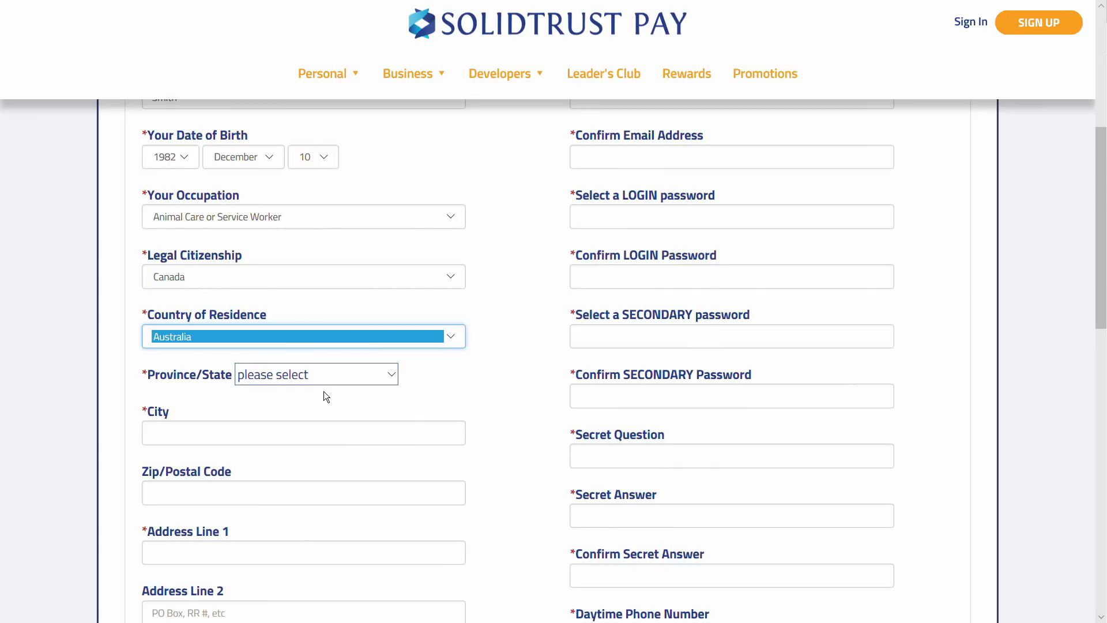
Change the legal citizenship to United States
{"action": "key", "text": "shift+Tab"}
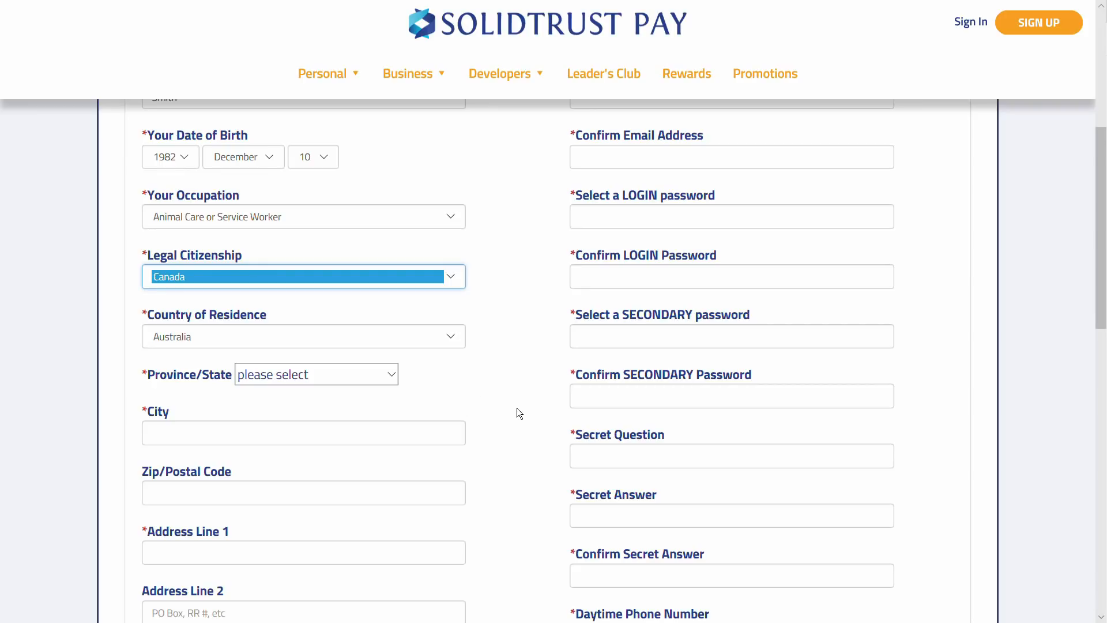
{"action": "key", "text": "u"}
{"action": "scroll", "coordinate": [517, 407], "scroll_direction": "down", "scroll_amount": 10}
{"action": "scroll", "coordinate": [517, 407], "scroll_direction": "up", "scroll_amount": 10}
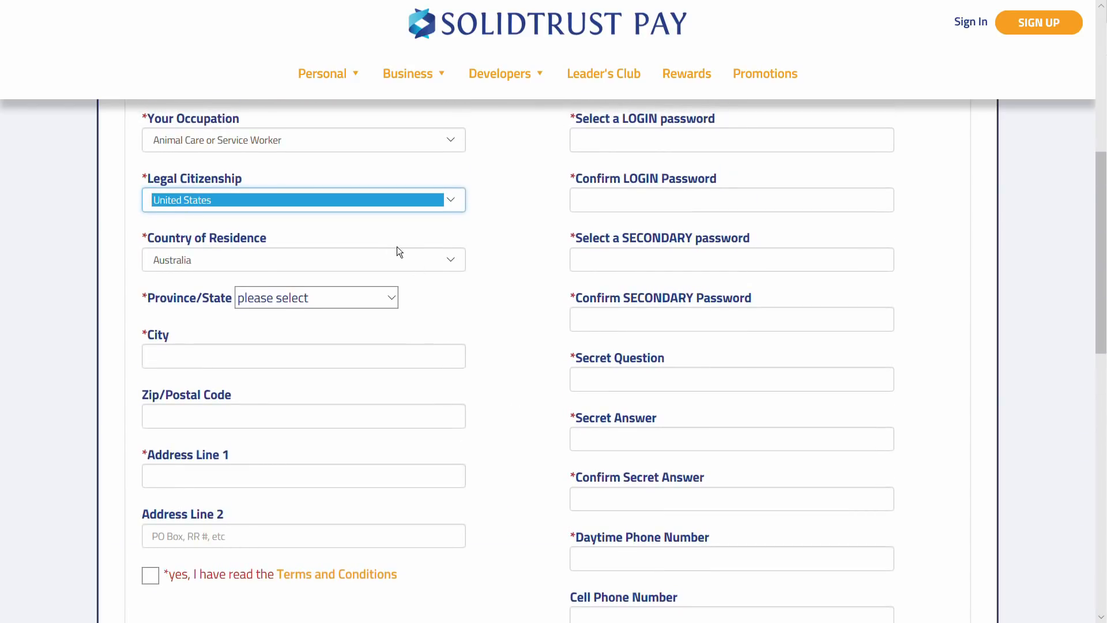
Set the country of residence to Canada and the province to Ontario
{"action": "left_click", "coordinate": [371, 269]}
{"action": "type", "text": "can"}
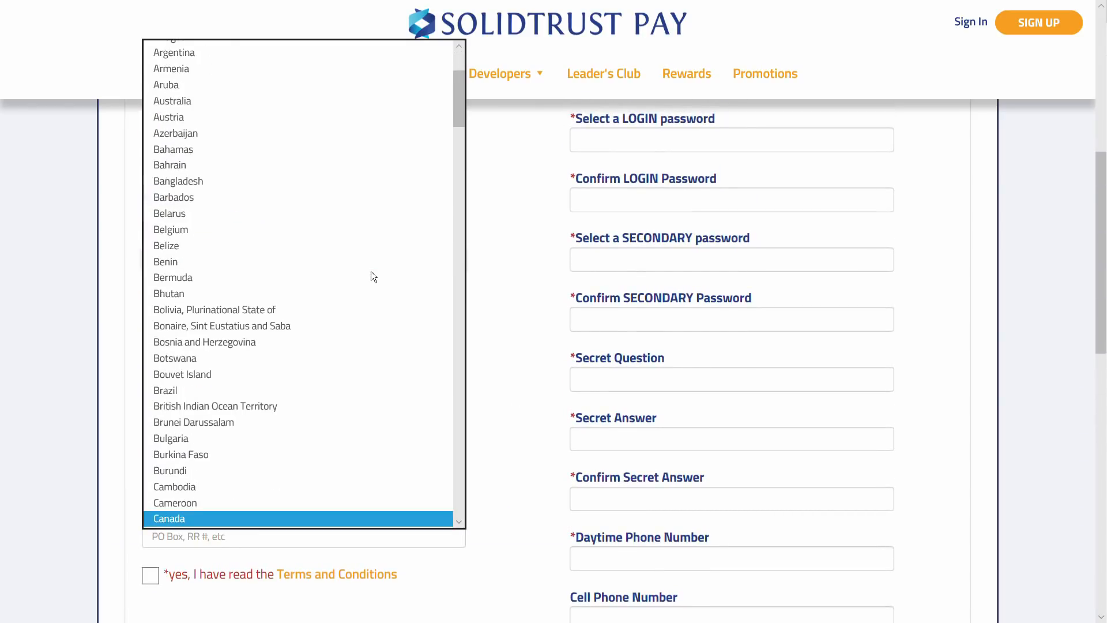
{"action": "key", "text": "Return"}
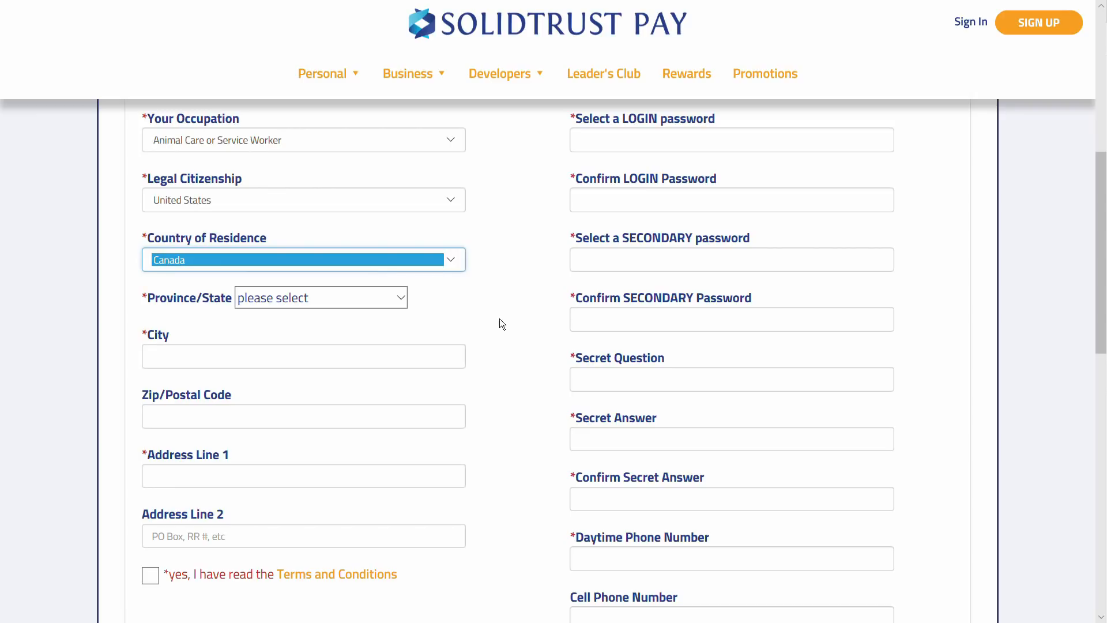
{"action": "key", "text": "Tab"}
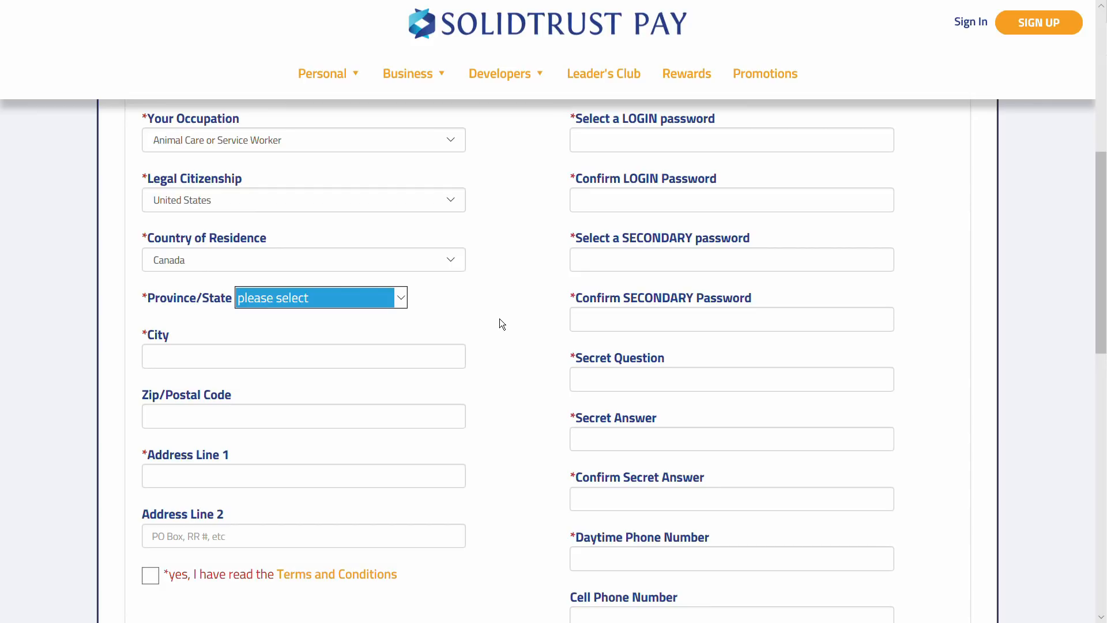
{"action": "left_click", "coordinate": [401, 298]}
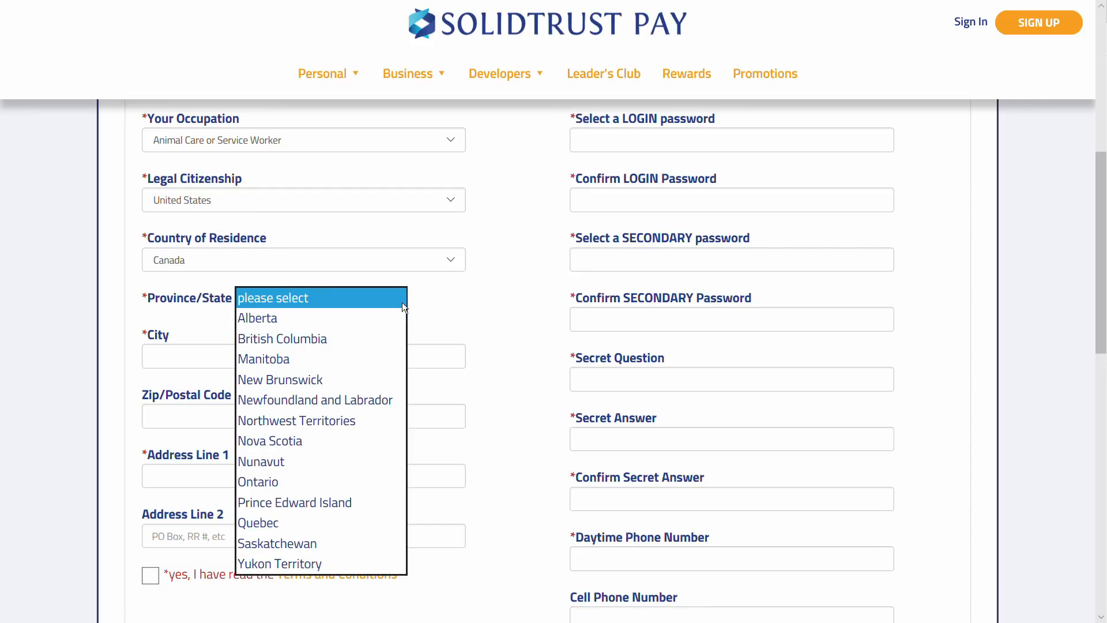
{"action": "left_click", "coordinate": [381, 380]}
{"action": "key", "text": "Down"}
{"action": "key", "text": "Down"}
{"action": "key", "text": "Down"}
{"action": "key", "text": "Down"}
{"action": "key", "text": "Down"}
{"action": "key", "text": "Down"}
{"action": "key", "text": "Up"}
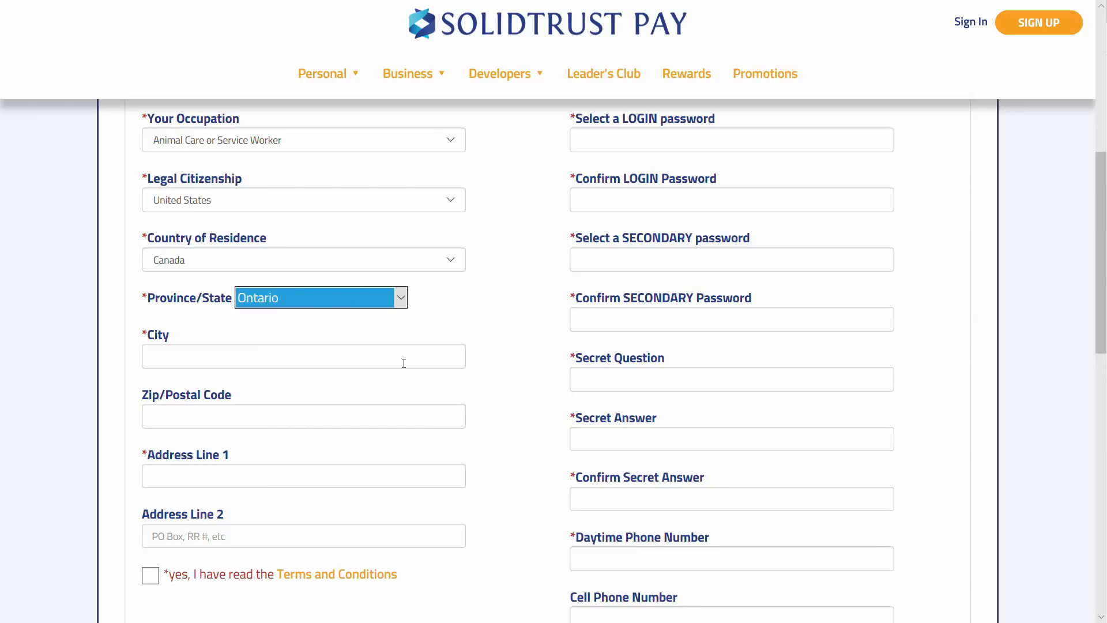
Enter the city, postal code and first address line
{"action": "left_click", "coordinate": [404, 363]}
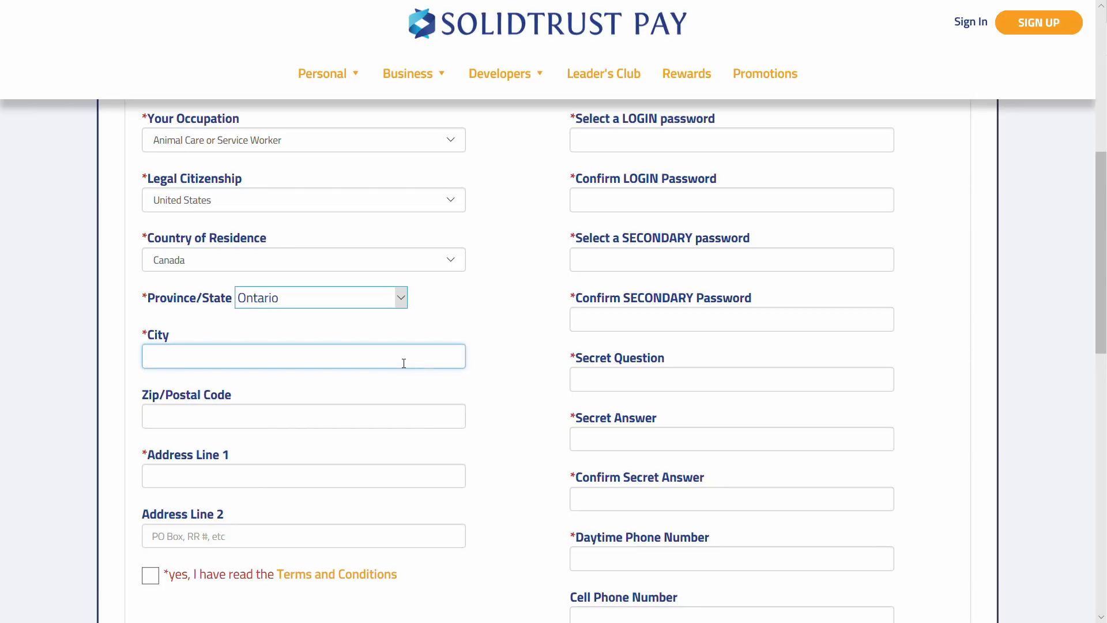
{"action": "type", "text": "Toronto"}
{"action": "key", "text": "Tab"}
{"action": "type", "text": "H0H0H0"}
{"action": "key", "text": "Tab"}
{"action": "type", "text": "123 Anywhe"}
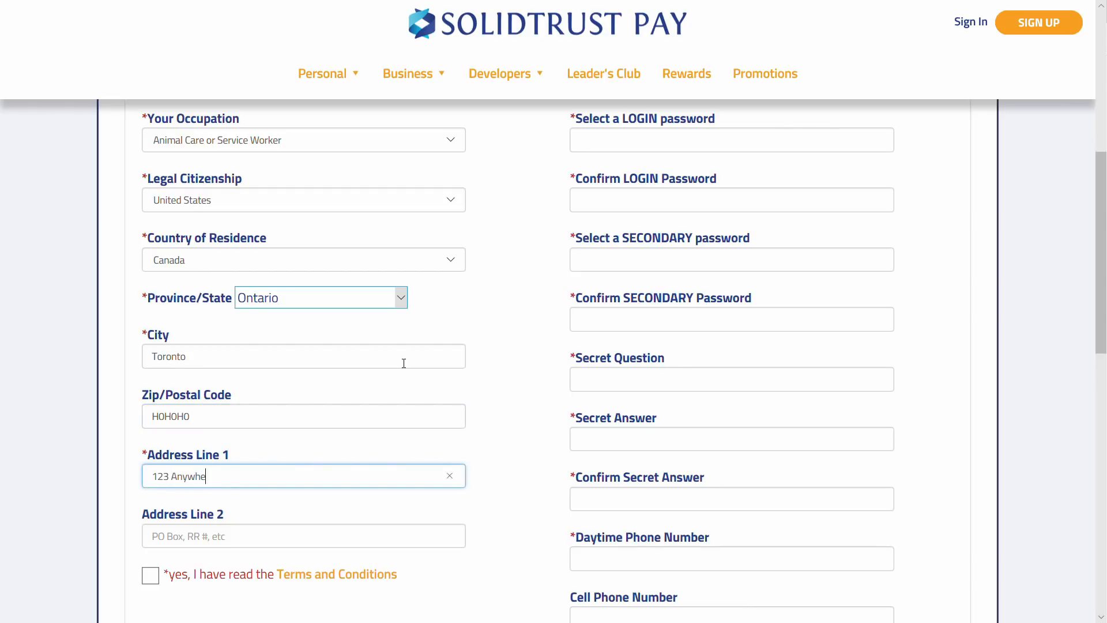
{"action": "type", "text": "re ST"}
{"action": "key", "text": "BackSpace"}
{"action": "type", "text": "t"}
{"action": "scroll", "coordinate": [516, 398], "scroll_direction": "up", "scroll_amount": 5}
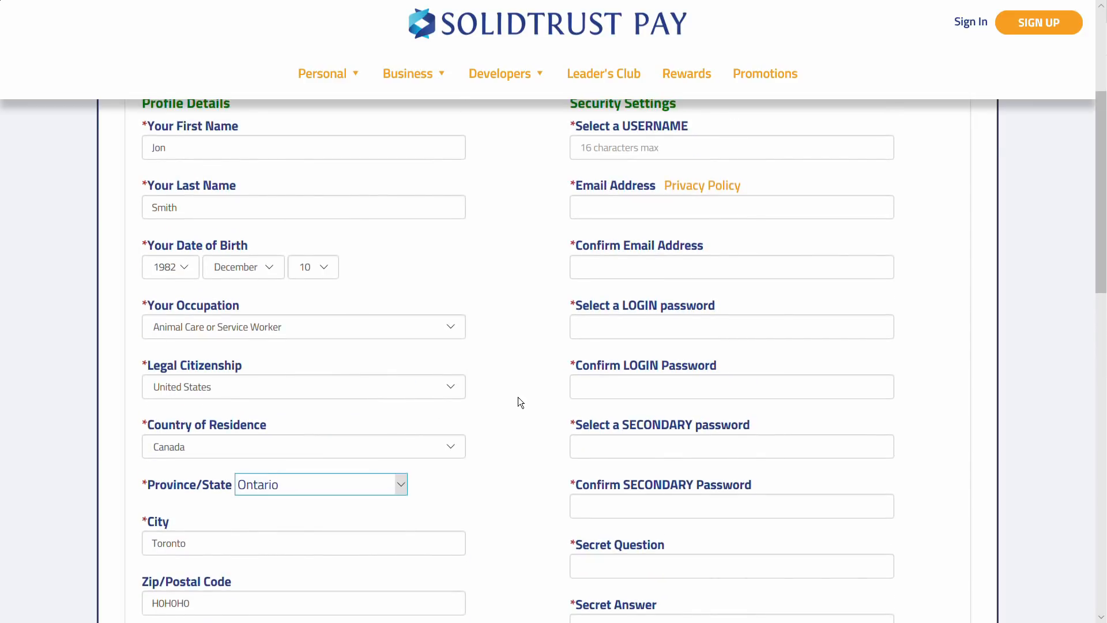
Choose a username after discarding several trial entries
{"action": "left_click", "coordinate": [658, 250]}
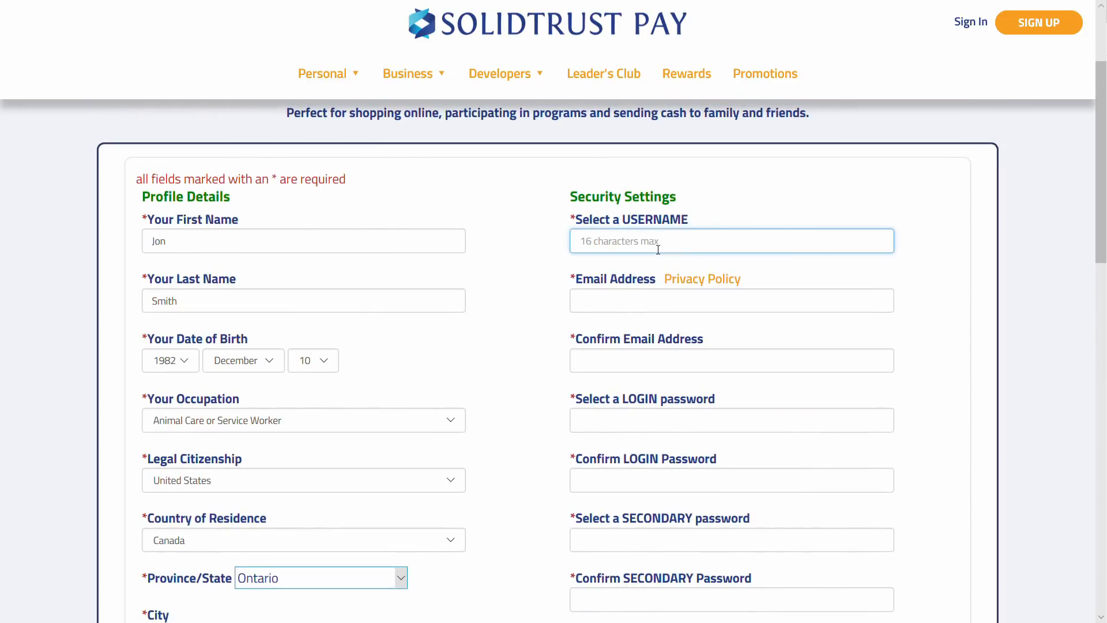
{"action": "type", "text": "JoN"}
{"action": "key", "text": "BackSpace"}
{"action": "key", "text": "BackSpace"}
{"action": "key", "text": "BackSpace"}
{"action": "type", "text": "thiswuldbetooman"}
{"action": "key", "text": "BackSpace"}
{"action": "key", "text": "BackSpace"}
{"action": "key", "text": "BackSpace"}
{"action": "key", "text": "BackSpace"}
{"action": "key", "text": "BackSpace"}
{"action": "key", "text": "BackSpace"}
{"action": "key", "text": "BackSpace"}
{"action": "key", "text": "BackSpace"}
{"action": "key", "text": "BackSpace"}
{"action": "key", "text": "BackSpace"}
{"action": "key", "text": "BackSpace"}
{"action": "key", "text": "BackSpace"}
{"action": "key", "text": "BackSpace"}
{"action": "key", "text": "BackSpace"}
{"action": "key", "text": "BackSpace"}
{"action": "key", "text": "BackSpace"}
{"action": "type", "text": "stpjon"}
{"action": "key", "text": "BackSpace"}
{"action": "key", "text": "BackSpace"}
{"action": "key", "text": "BackSpace"}
{"action": "key", "text": "BackSpace"}
{"action": "key", "text": "BackSpace"}
{"action": "key", "text": "BackSpace"}
{"action": "type", "text": "awesomepossum999"}
{"action": "key", "text": "Tab"}
{"action": "key", "text": "Tab"}
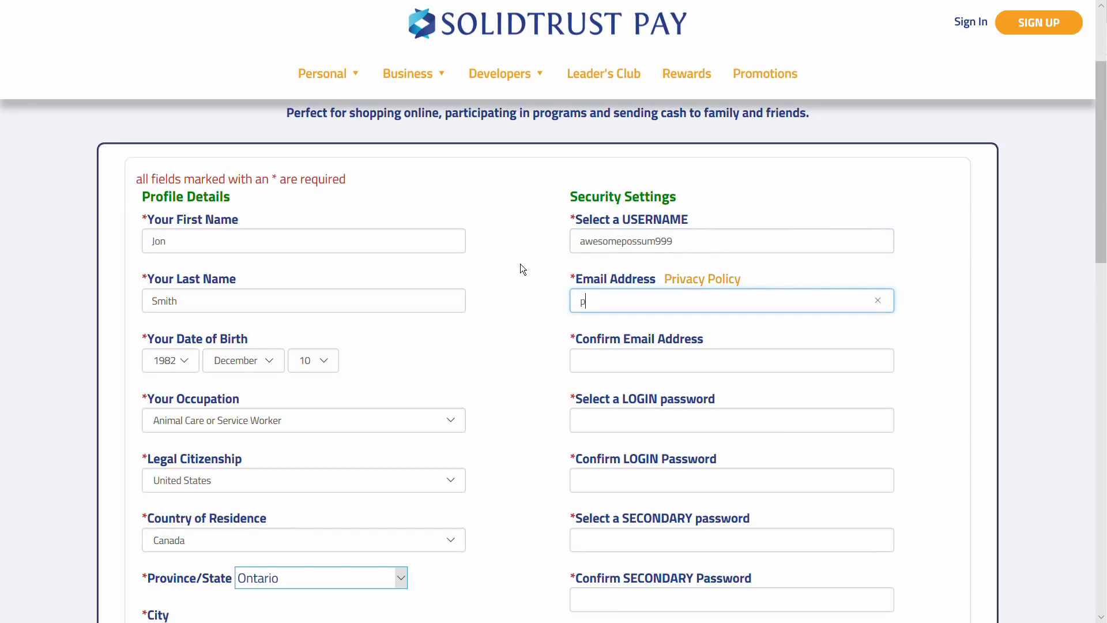
Enter the e-mail address and the same address in Confirm Email Address
{"action": "left_click", "coordinate": [696, 247]}
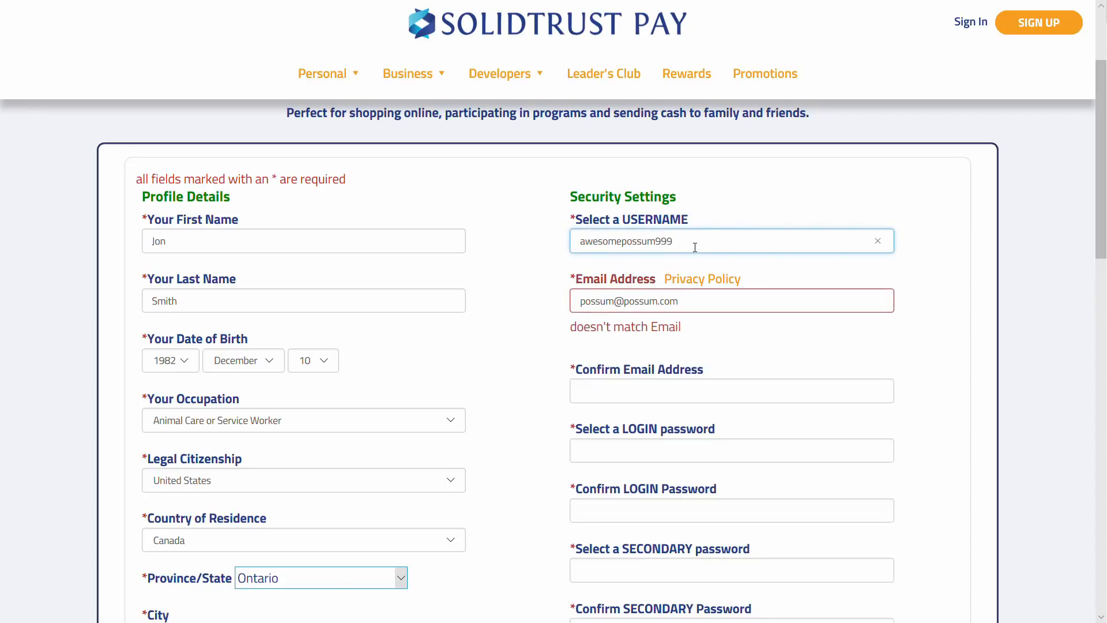
{"action": "scroll", "coordinate": [525, 290], "scroll_direction": "down", "scroll_amount": 2}
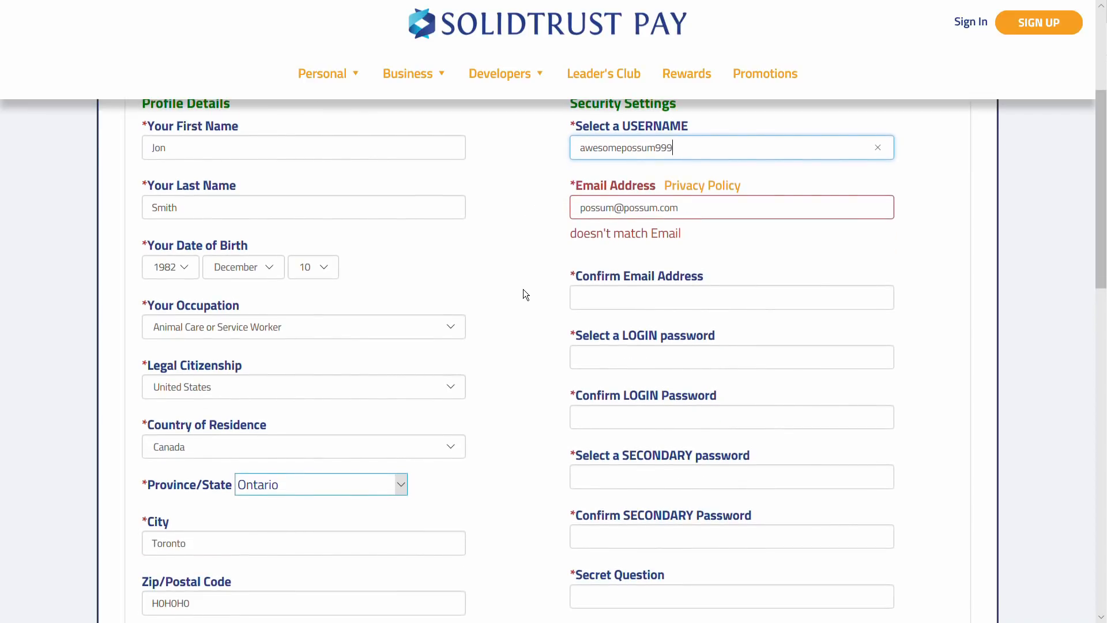
{"action": "left_click", "coordinate": [652, 304]}
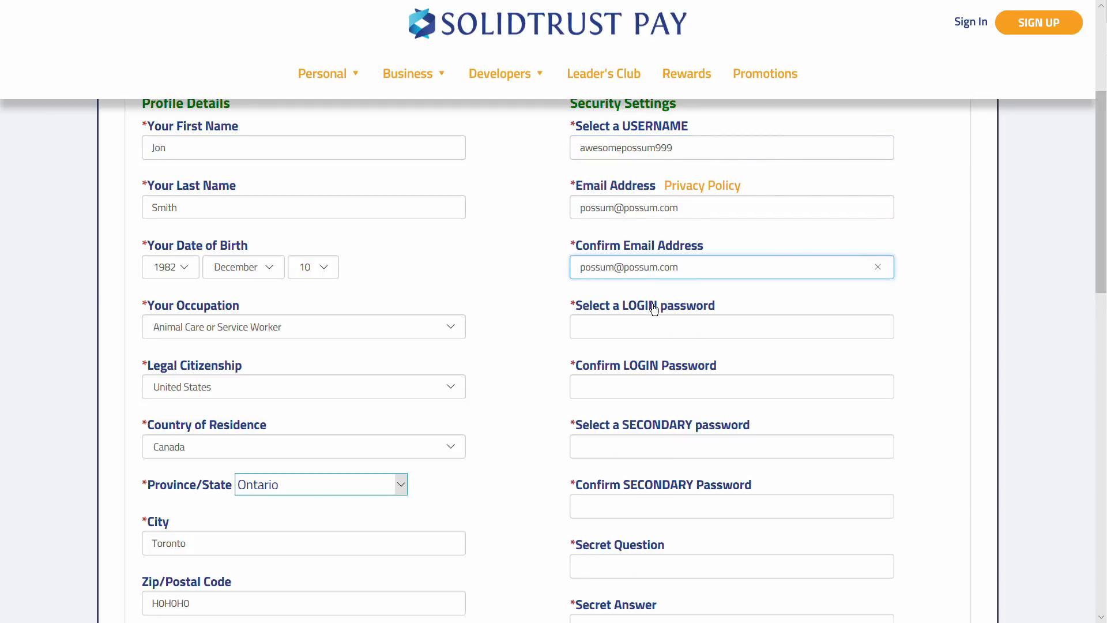
{"action": "left_click", "coordinate": [663, 209]}
{"action": "left_click", "coordinate": [710, 275]}
Enter a strong login password and retype it in Confirm LOGIN Password
{"action": "left_click", "coordinate": [725, 337]}
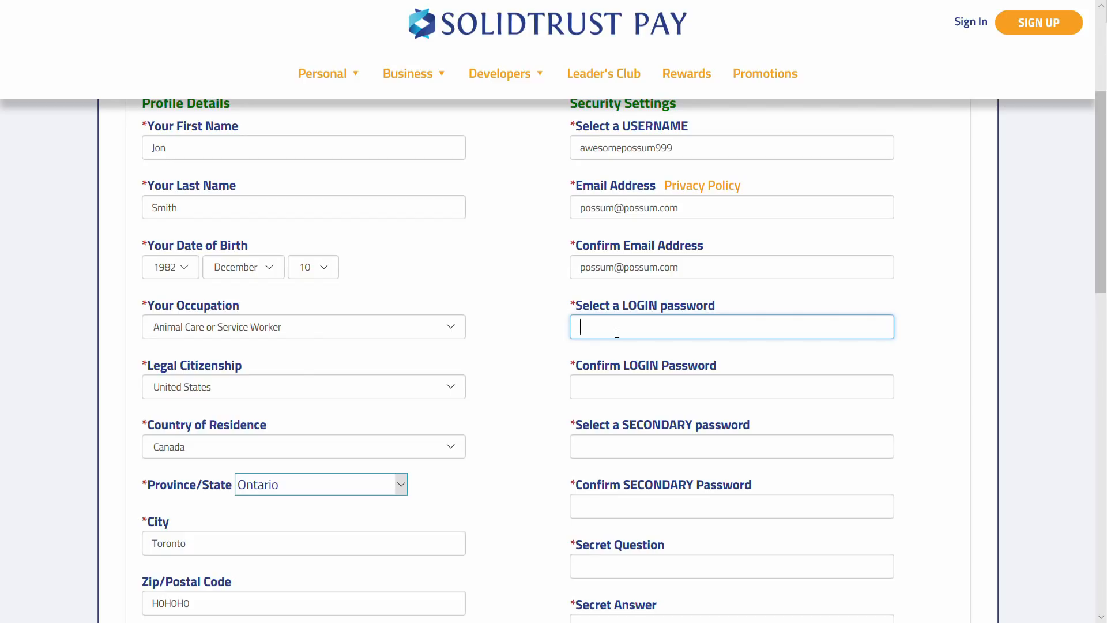
{"action": "type", "text": "•••••••••"}
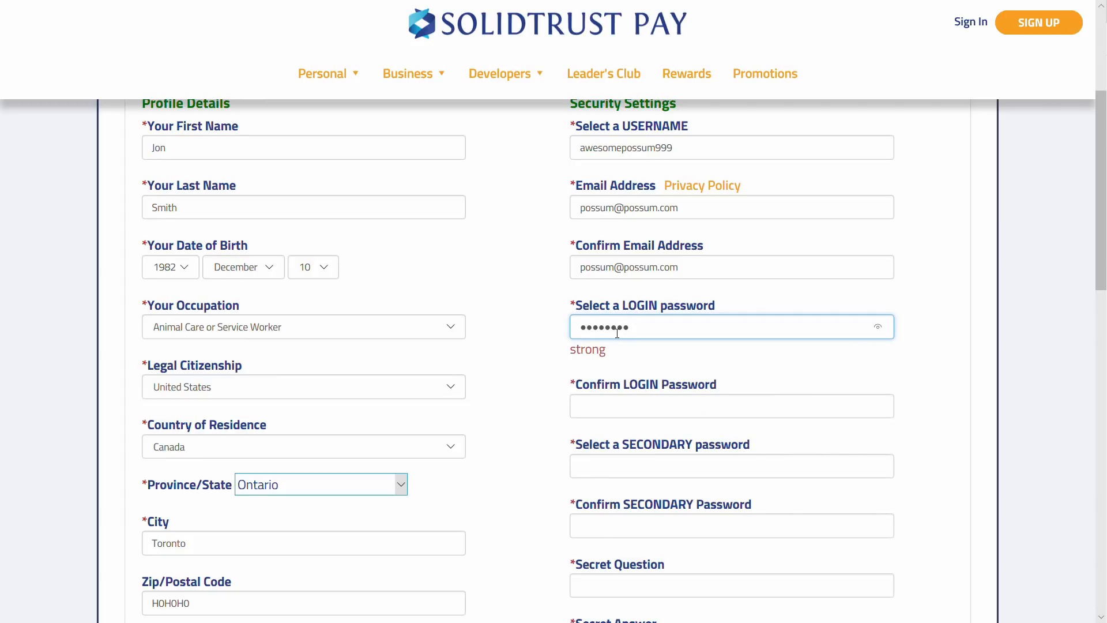
{"action": "key", "text": "BackSpace"}
{"action": "key", "text": "BackSpace"}
{"action": "key", "text": "BackSpace"}
{"action": "key", "text": "BackSpace"}
{"action": "key", "text": "BackSpace"}
{"action": "key", "text": "BackSpace"}
{"action": "key", "text": "BackSpace"}
{"action": "key", "text": "BackSpace"}
{"action": "key", "text": "BackSpace"}
{"action": "type", "text": "••••••••"}
{"action": "key", "text": "Tab"}
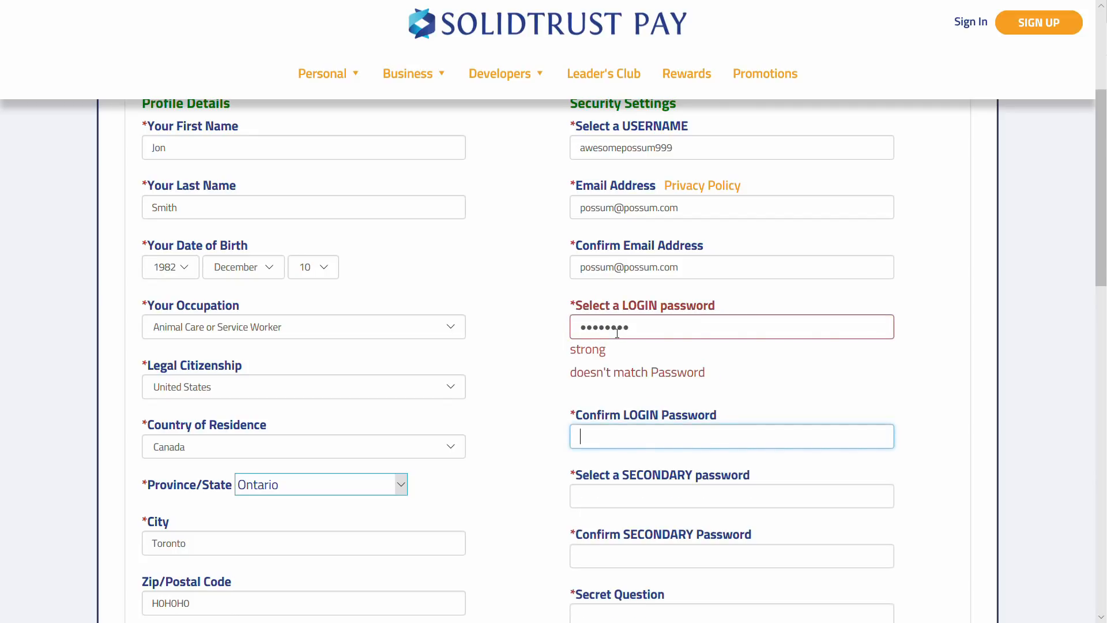
{"action": "type", "text": "••••••••"}
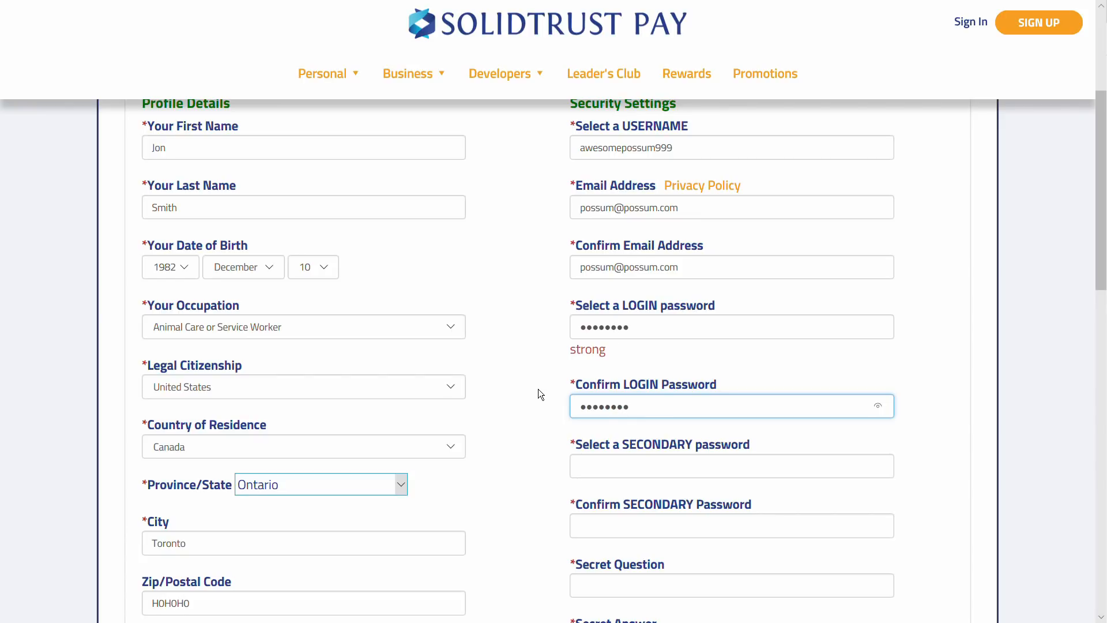
{"action": "scroll", "coordinate": [538, 390], "scroll_direction": "down", "scroll_amount": 2}
{"action": "scroll", "coordinate": [540, 392], "scroll_direction": "down", "scroll_amount": 2}
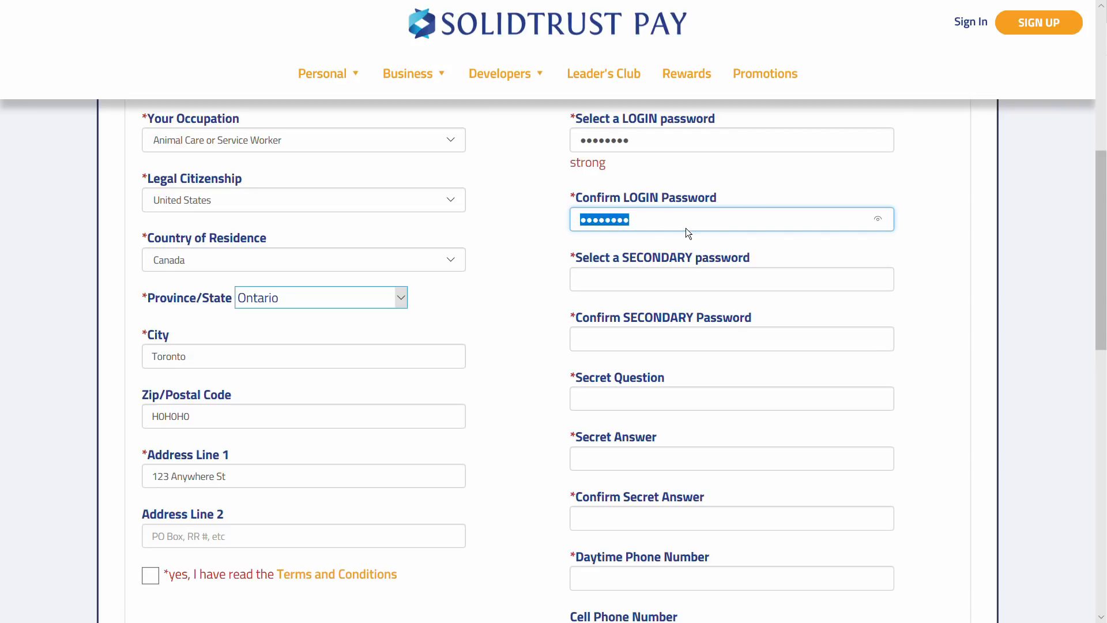
{"action": "key", "text": "BackSpace"}
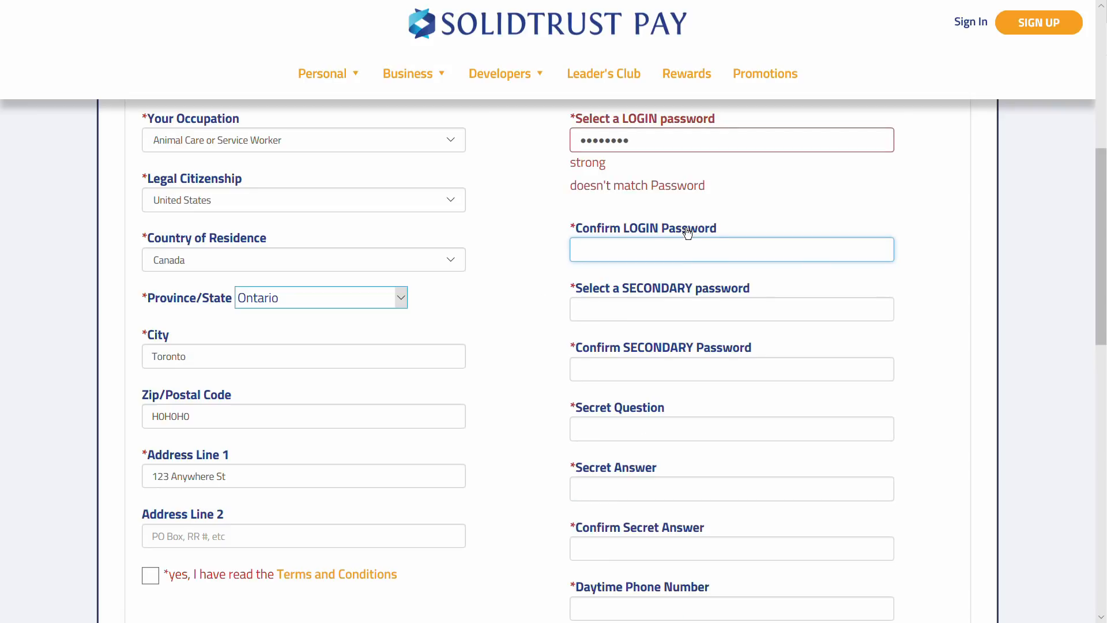
{"action": "type", "text": "••••••••"}
Type a strong secondary password and repeat it in Confirm SECONDARY Password
{"action": "key", "text": "Tab"}
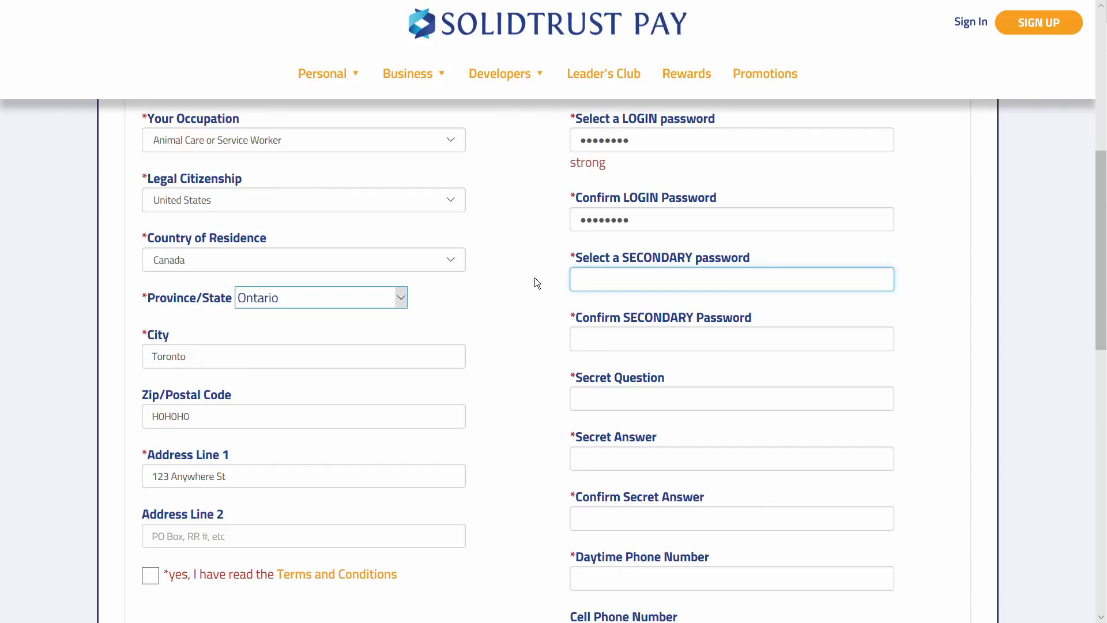
{"action": "type", "text": "••••••••"}
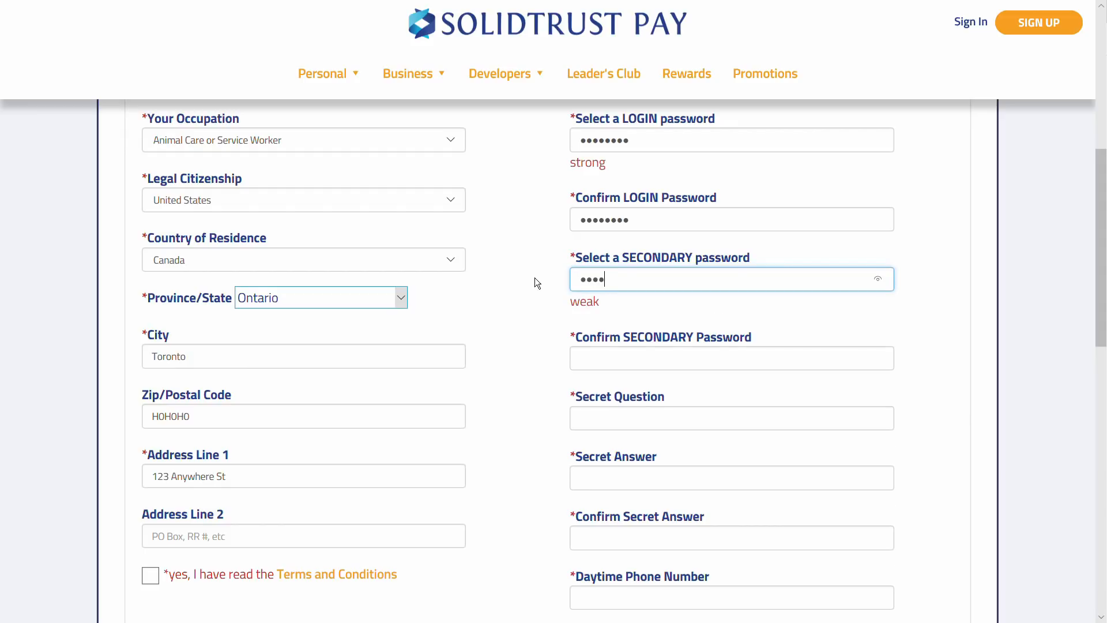
{"action": "key", "text": "Tab"}
{"action": "type", "text": "••••••••"}
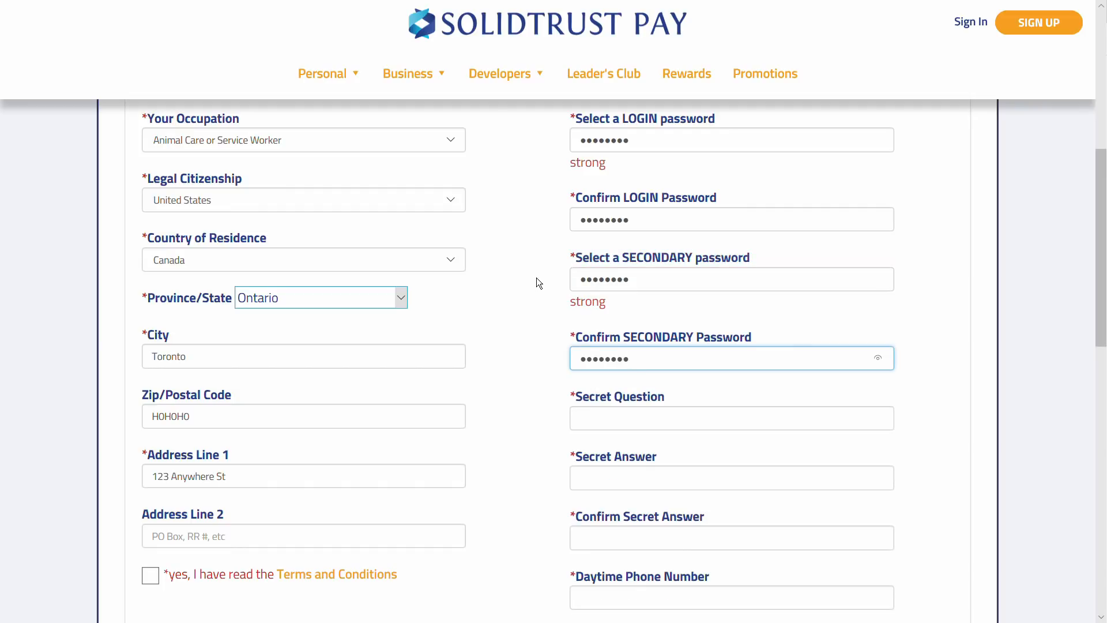
{"action": "scroll", "coordinate": [534, 347], "scroll_direction": "down", "scroll_amount": 2}
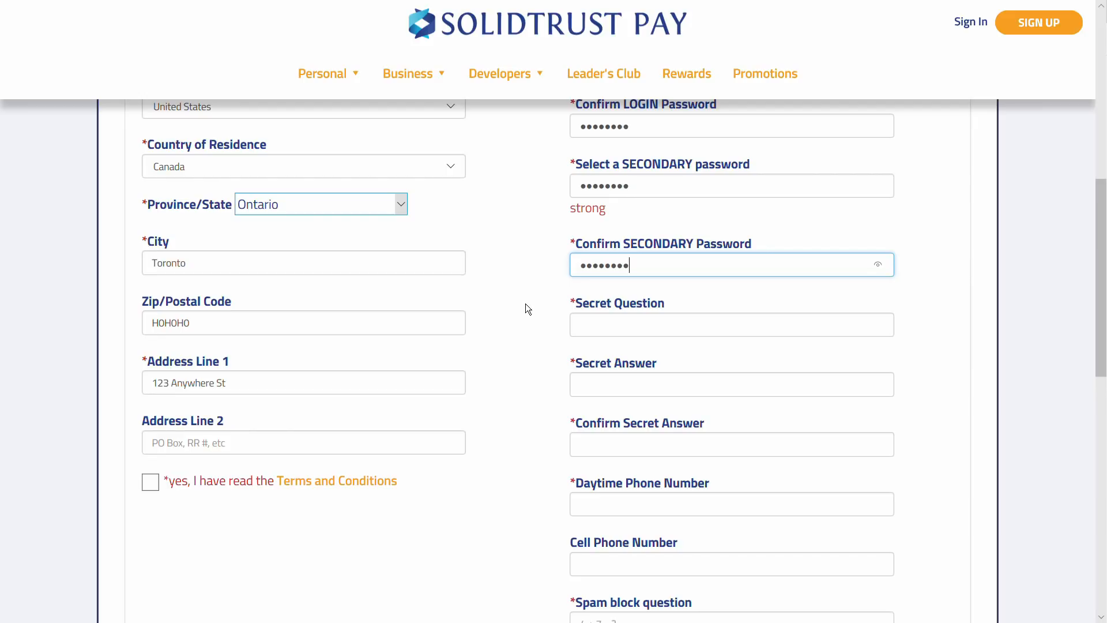
Reset the province to 'please select' and add secret question 'What is awesome?' with its answer twice
{"action": "left_click", "coordinate": [395, 210]}
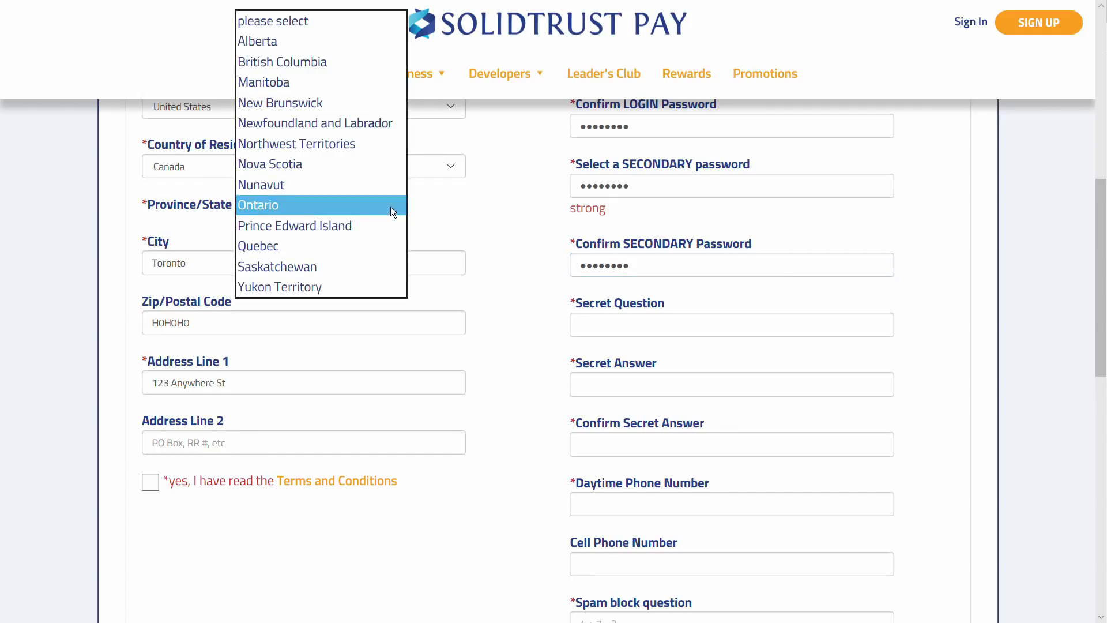
{"action": "left_click", "coordinate": [351, 24]}
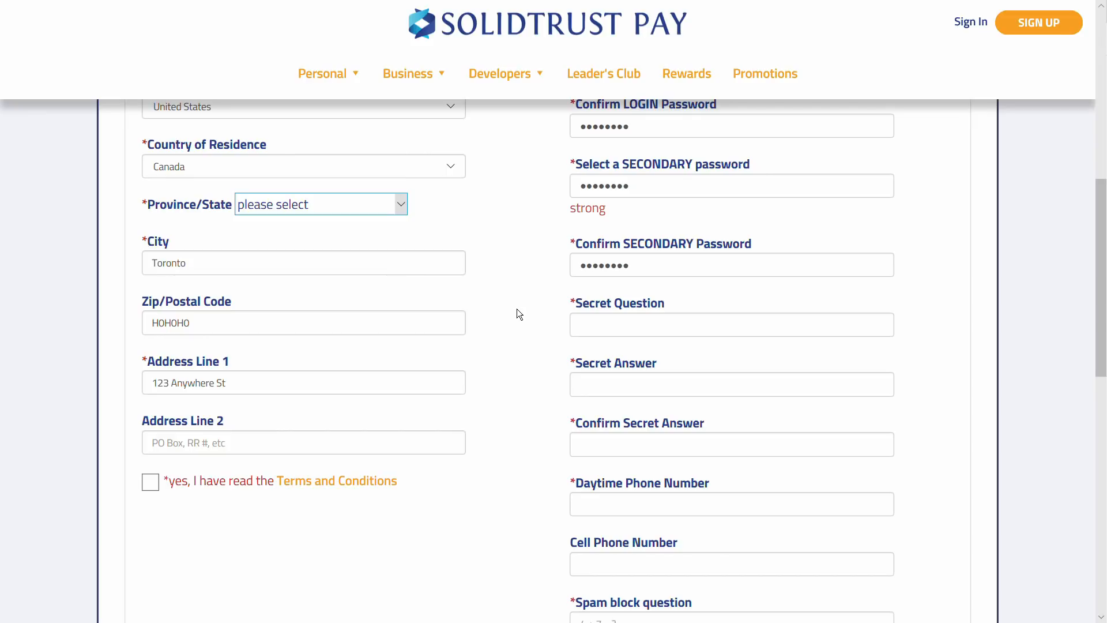
{"action": "left_click", "coordinate": [731, 338]}
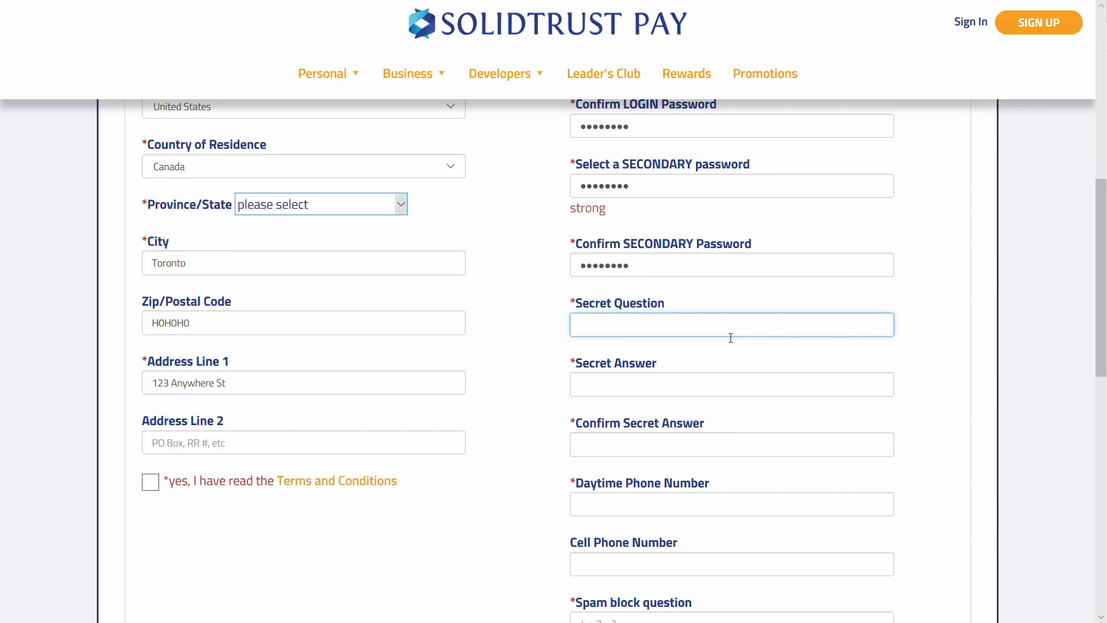
{"action": "key", "text": "Tab"}
{"action": "key", "text": "Tab"}
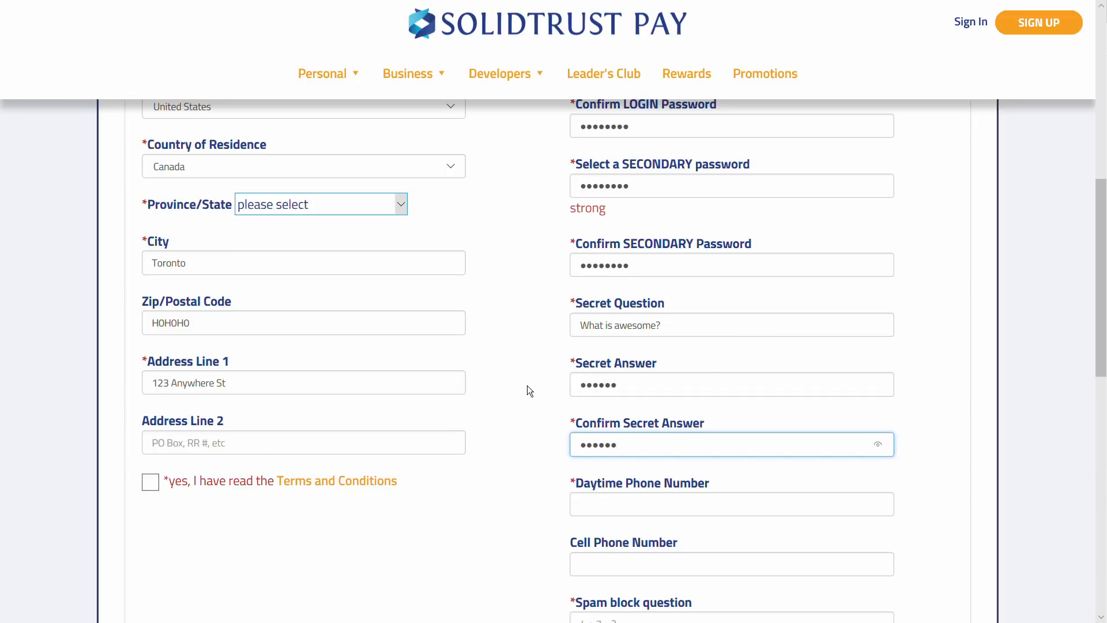
Enter the daytime phone number and remove its stray spaces
{"action": "scroll", "coordinate": [531, 384], "scroll_direction": "down", "scroll_amount": 2}
{"action": "left_click", "coordinate": [702, 412]}
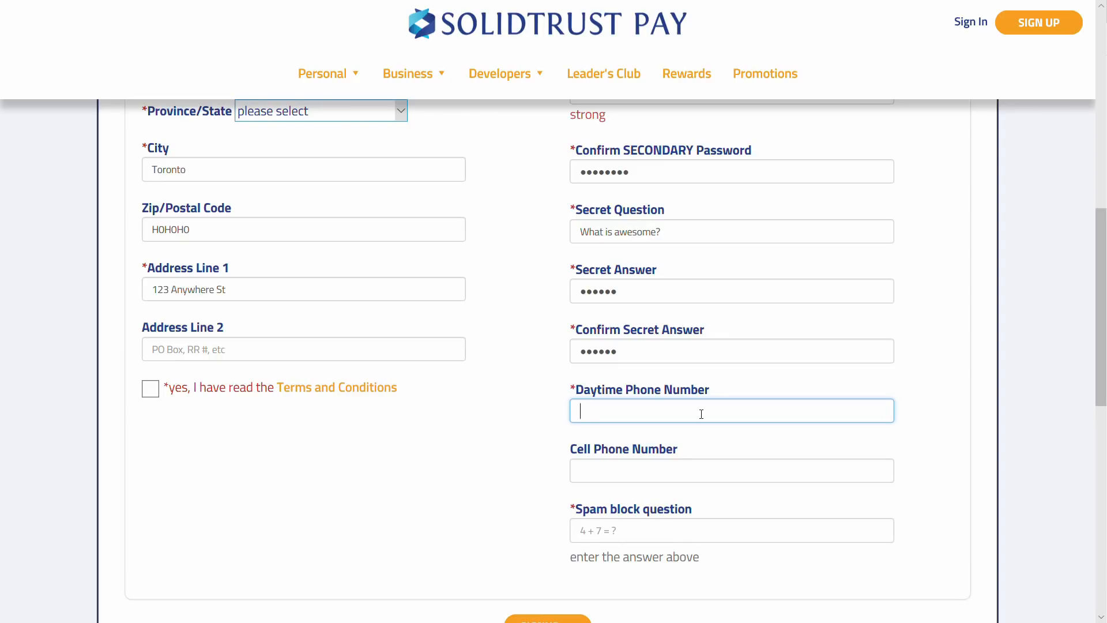
{"action": "type", "text": "18887776666"}
{"action": "key", "text": "shift+Right"}
{"action": "key", "text": "Right"}
{"action": "key", "text": "Right"}
{"action": "key", "text": "Right"}
{"action": "key", "text": "Right"}
{"action": "key", "text": "BackSpace"}
{"action": "key", "text": "BackSpace"}
{"action": "key", "text": "Tab"}
{"action": "key", "text": "Tab"}
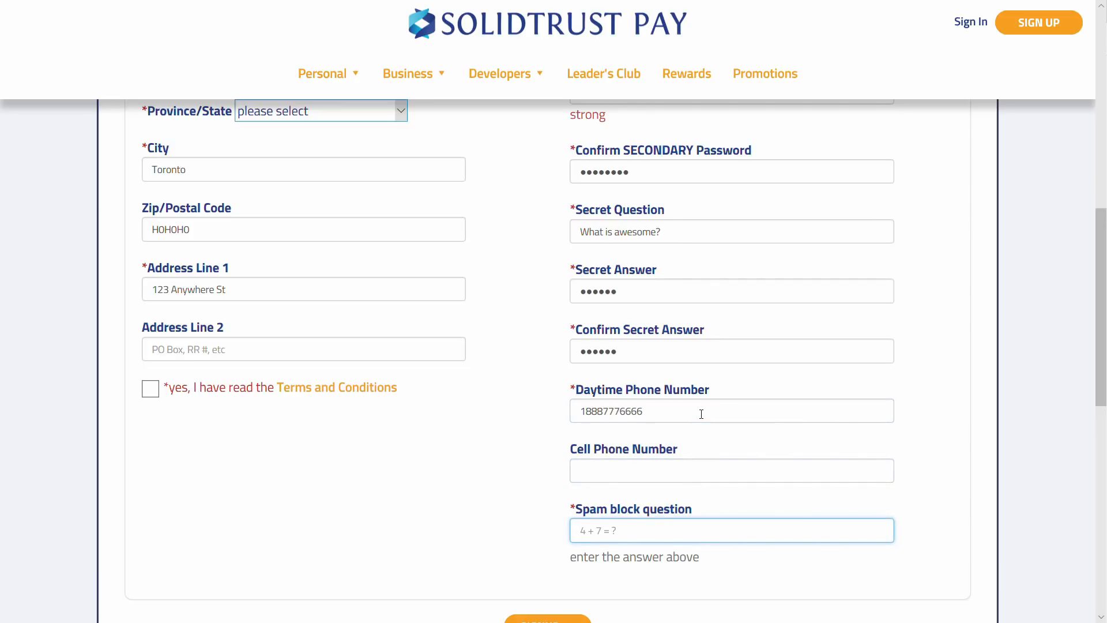
Answer the spam check with 11 and accept the Terms and Conditions
{"action": "type", "text": "12?"}
{"action": "key", "text": "BackSpace"}
{"action": "key", "text": "BackSpace"}
{"action": "key", "text": "BackSpace"}
{"action": "type", "text": "11"}
{"action": "left_click", "coordinate": [463, 510]}
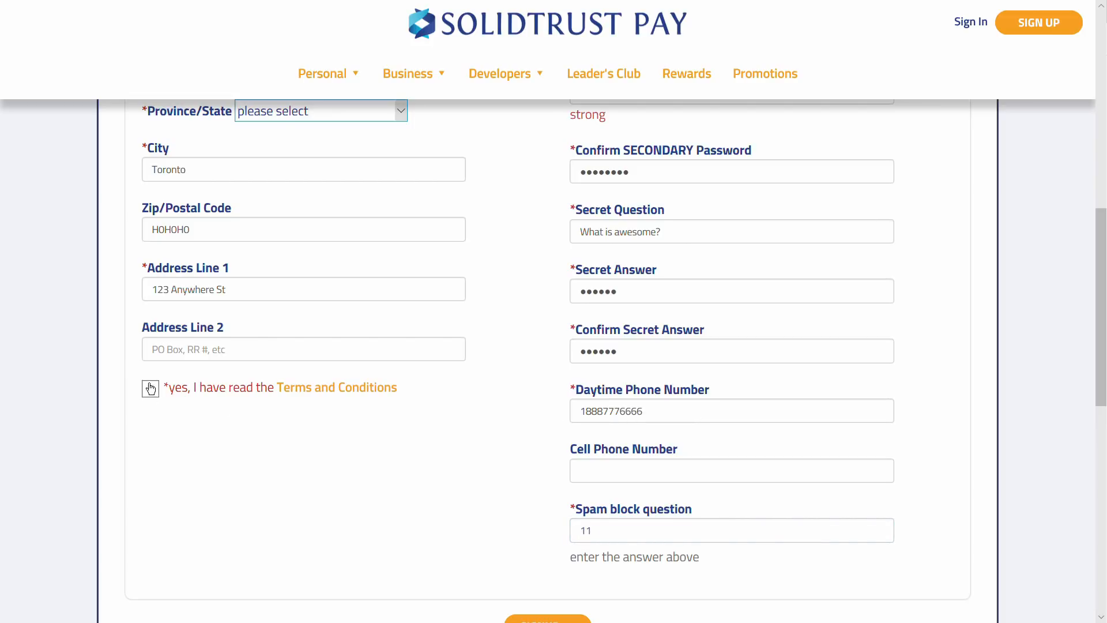
{"action": "left_click", "coordinate": [152, 390]}
Set the province back to Ontario
{"action": "scroll", "coordinate": [547, 503], "scroll_direction": "down", "scroll_amount": 2}
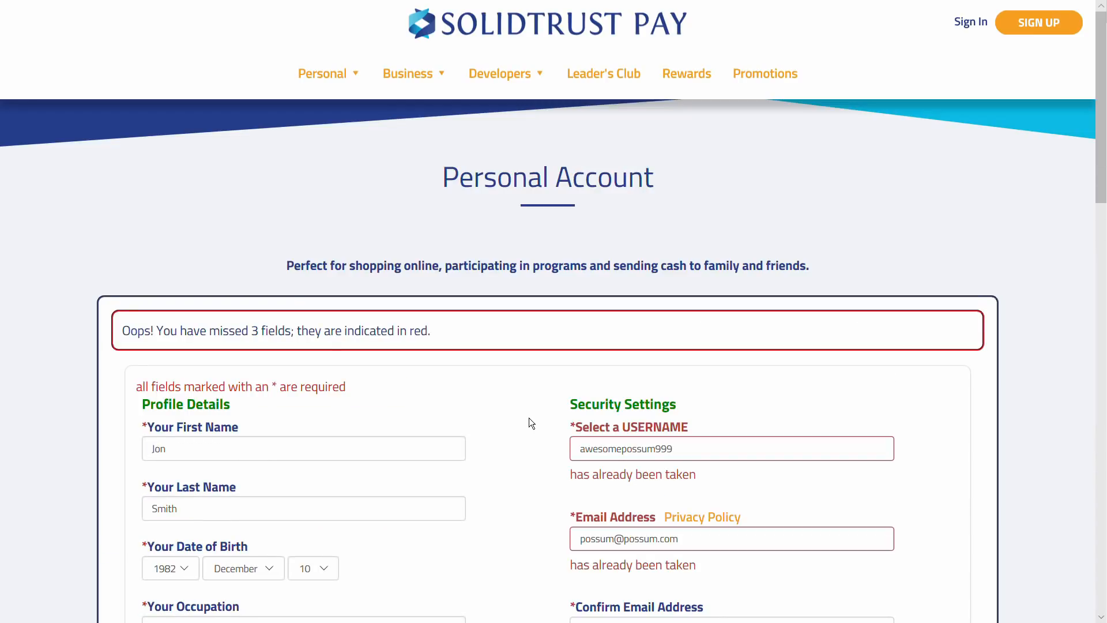
{"action": "scroll", "coordinate": [529, 418], "scroll_direction": "down", "scroll_amount": 6}
{"action": "left_click", "coordinate": [386, 419]}
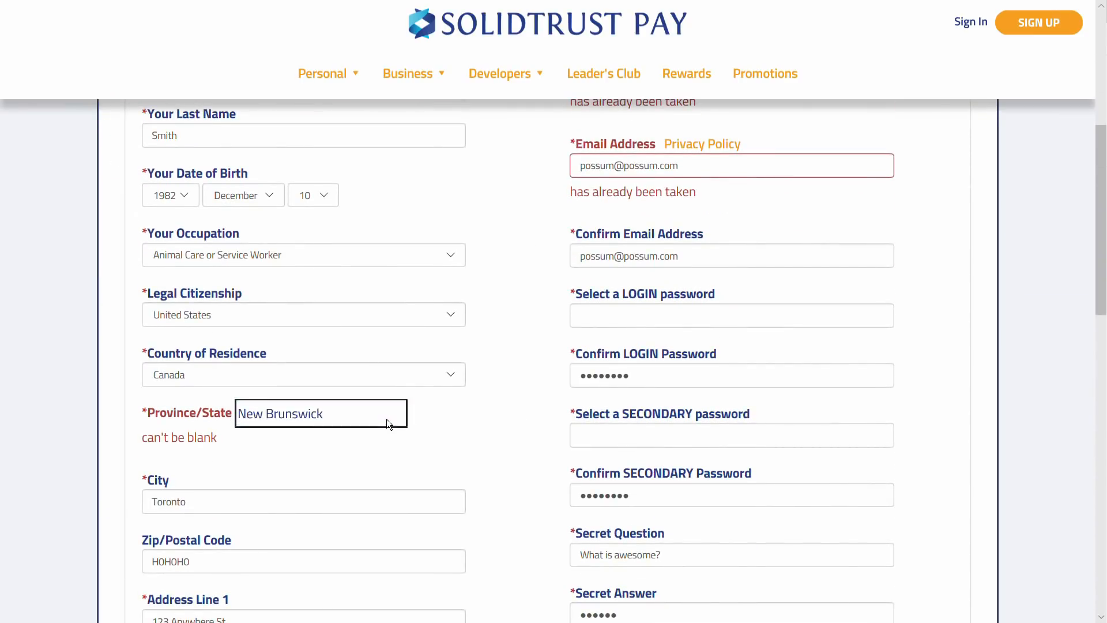
{"action": "left_click", "coordinate": [338, 518]}
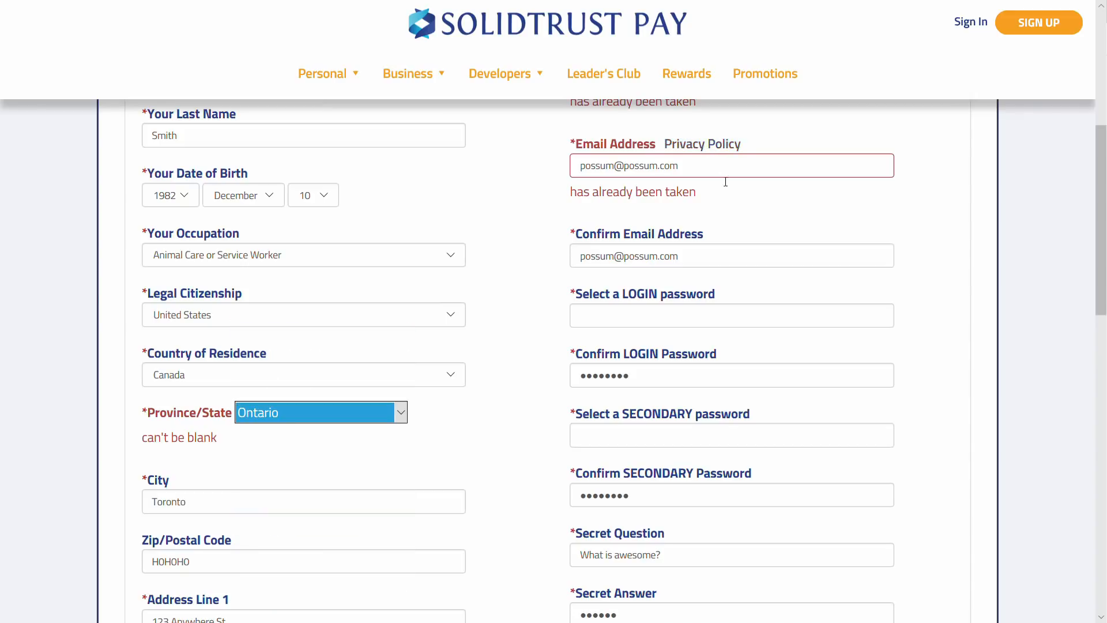
Change the taken username and edit both e-mail fields to a new address
{"action": "scroll", "coordinate": [724, 199], "scroll_direction": "up", "scroll_amount": 6}
{"action": "left_click", "coordinate": [700, 460]}
{"action": "key", "text": "BackSpace"}
{"action": "key", "text": "BackSpace"}
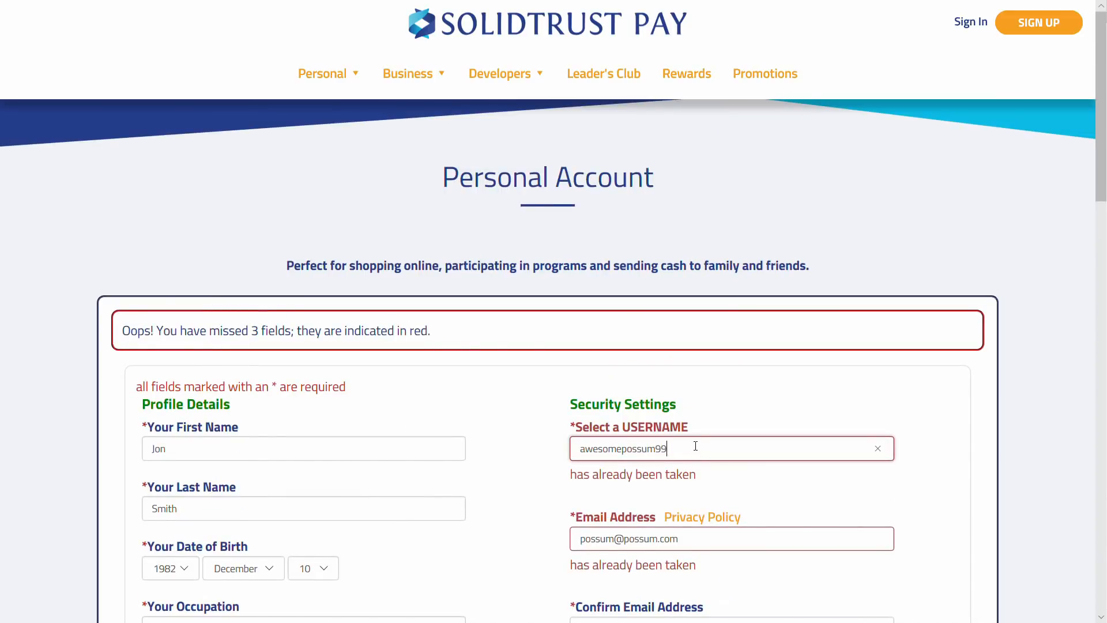
{"action": "scroll", "coordinate": [666, 466], "scroll_direction": "down", "scroll_amount": 2}
{"action": "left_click", "coordinate": [661, 452]}
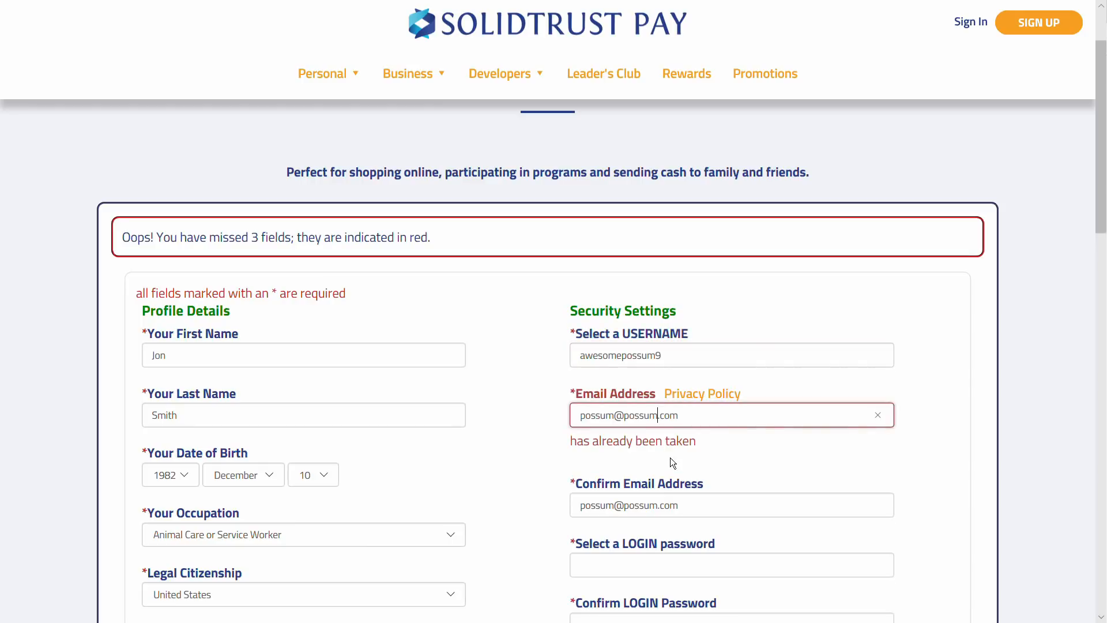
{"action": "type", "text": "e"}
{"action": "left_click", "coordinate": [661, 507]}
{"action": "type", "text": "e"}
Re-enter the login and secondary passwords with their confirmations
{"action": "scroll", "coordinate": [750, 463], "scroll_direction": "down", "scroll_amount": 2}
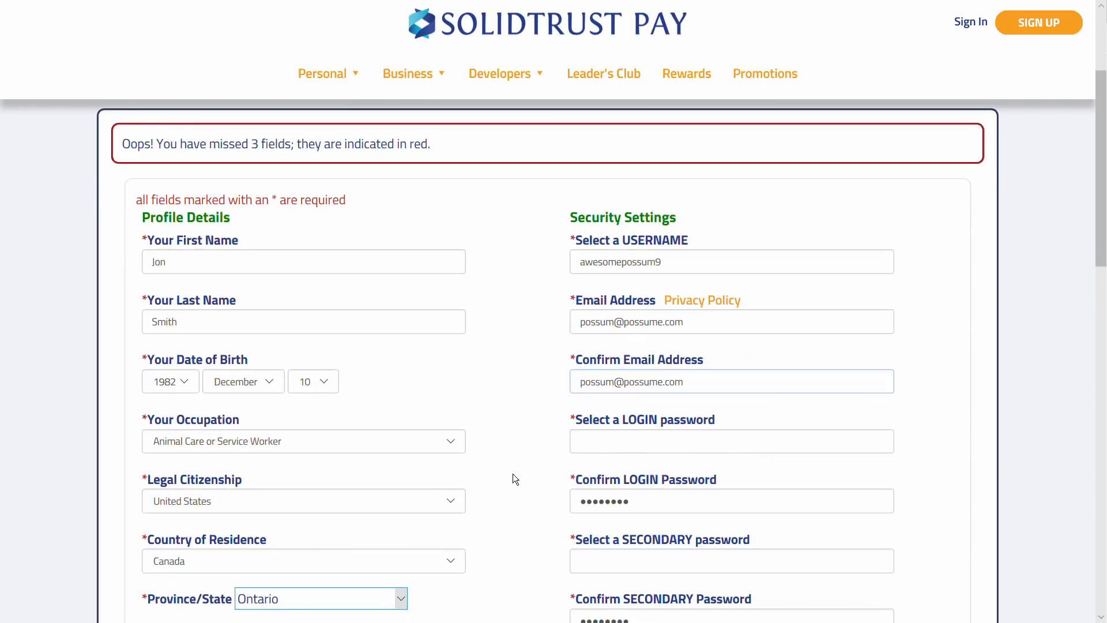
{"action": "left_click", "coordinate": [612, 444]}
{"action": "type", "text": "p•••••••"}
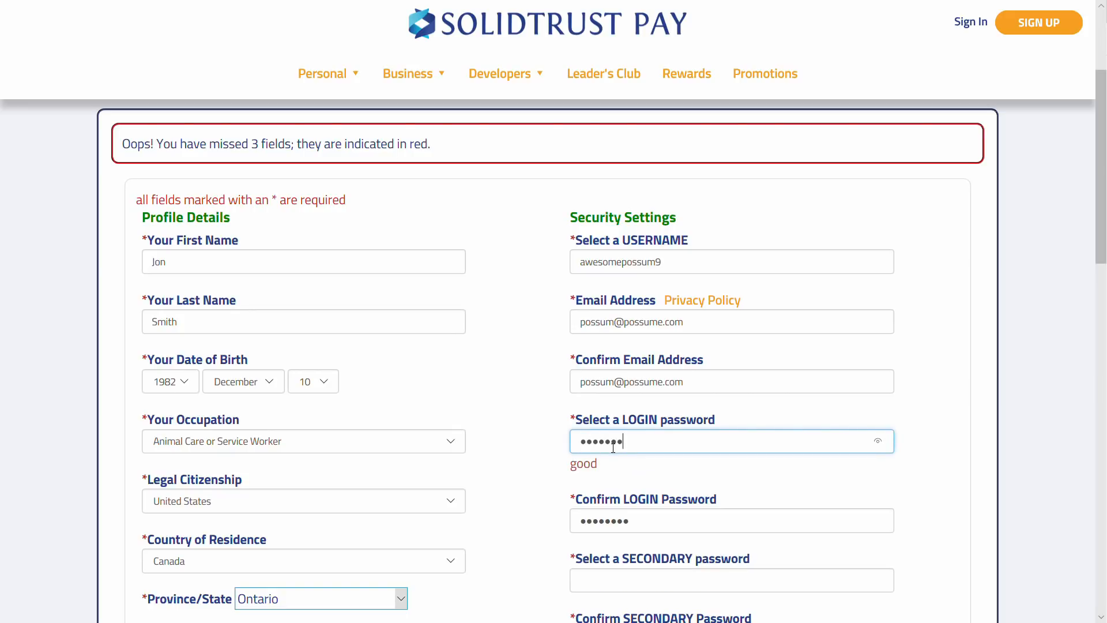
{"action": "key", "text": "Tab"}
{"action": "type", "text": "••••••••"}
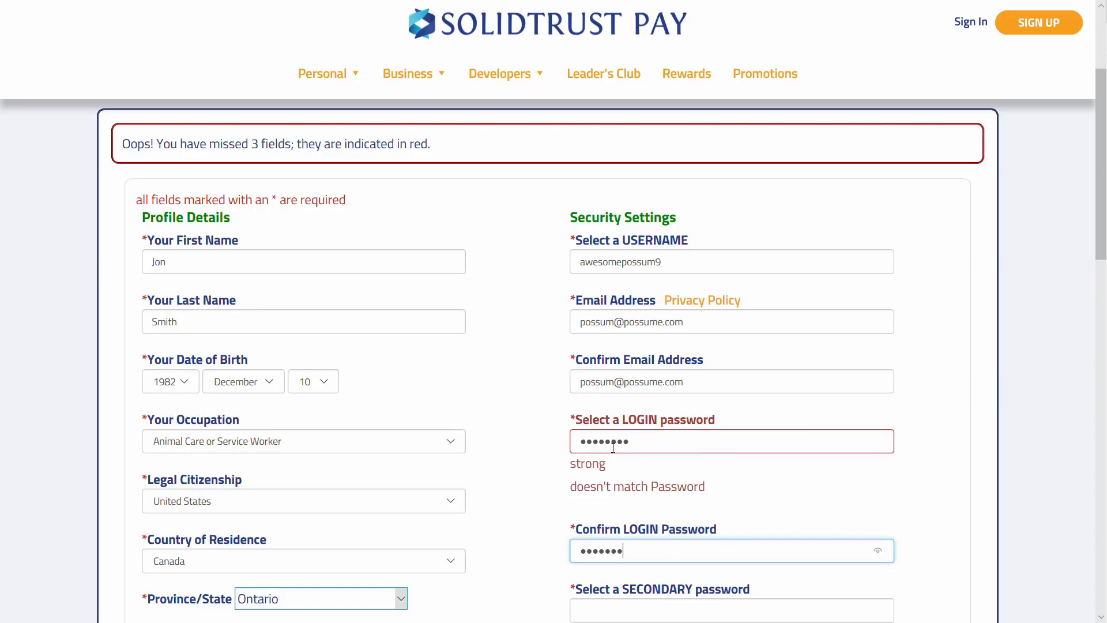
{"action": "key", "text": "Tab"}
{"action": "type", "text": "••••••••"}
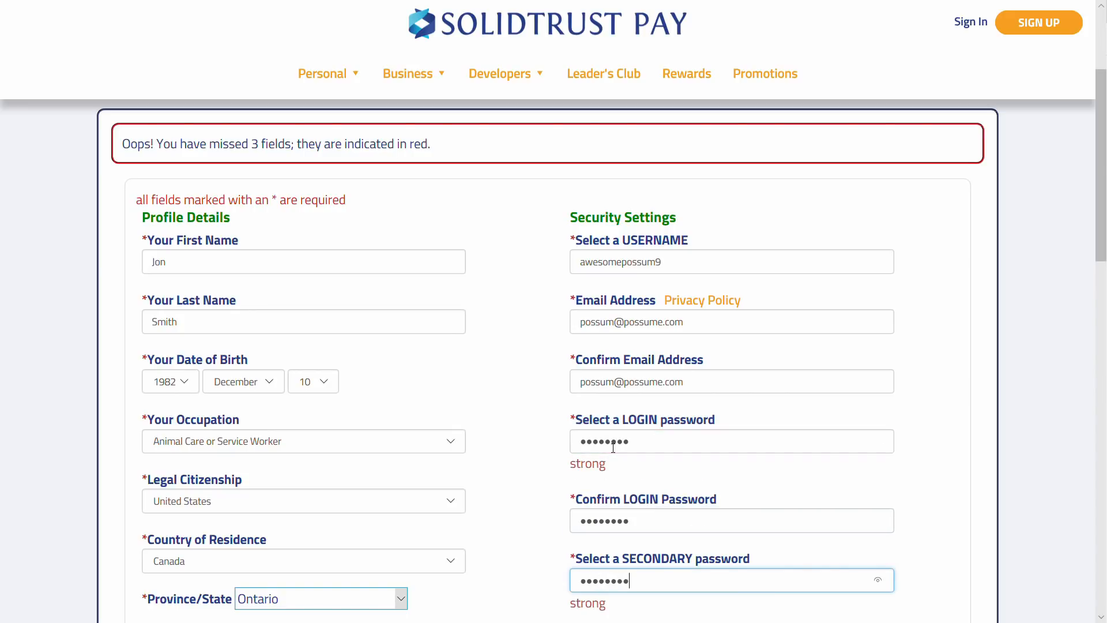
{"action": "key", "text": "Tab"}
{"action": "type", "text": "••••••••"}
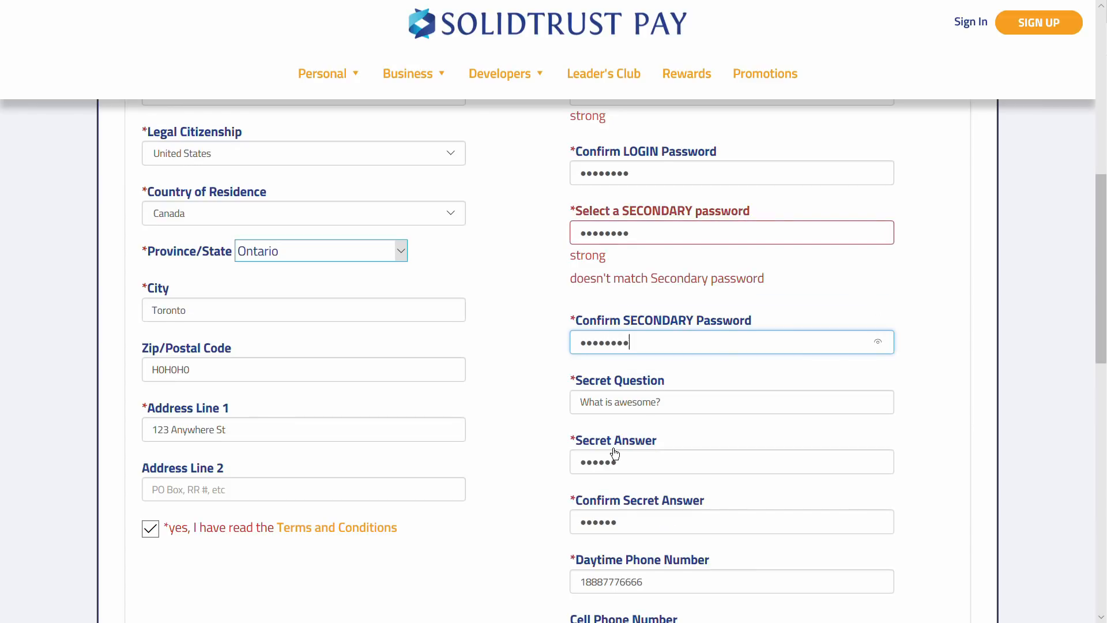
{"action": "scroll", "coordinate": [613, 448], "scroll_direction": "down", "scroll_amount": 3}
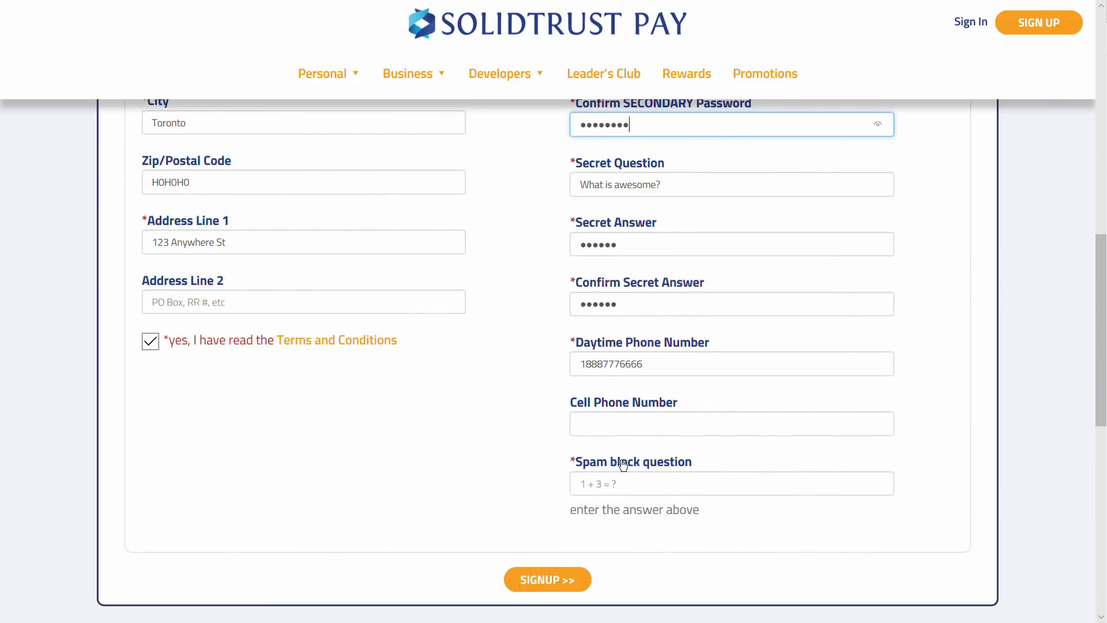
Answer the spam check with 4 and submit with SIGNUP >>
{"action": "left_click", "coordinate": [651, 492]}
{"action": "type", "text": "4"}
{"action": "left_click", "coordinate": [519, 508]}
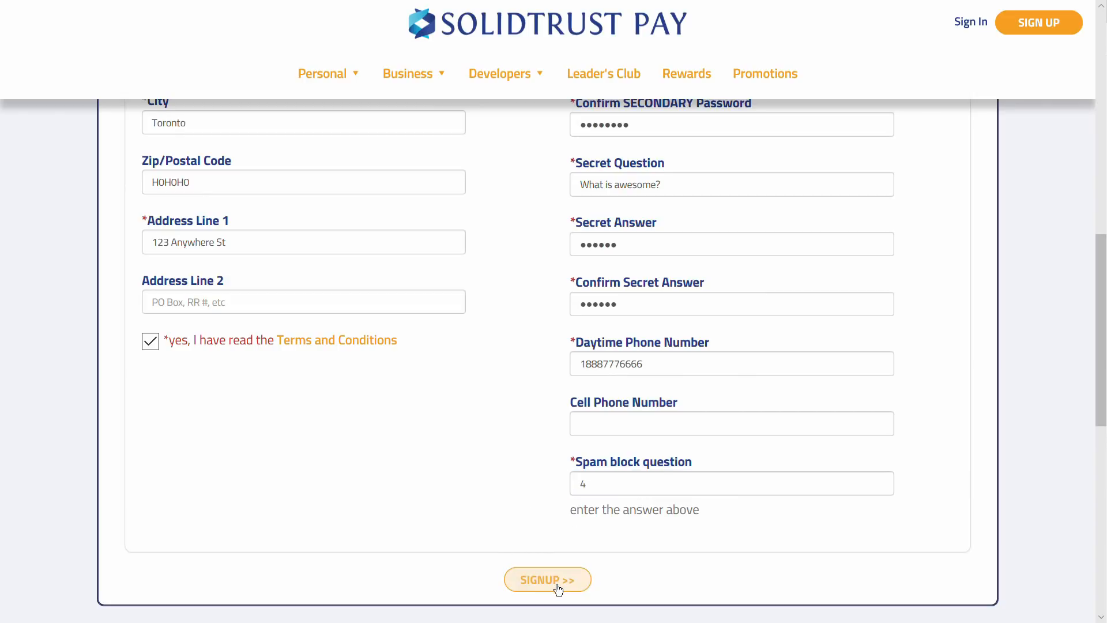